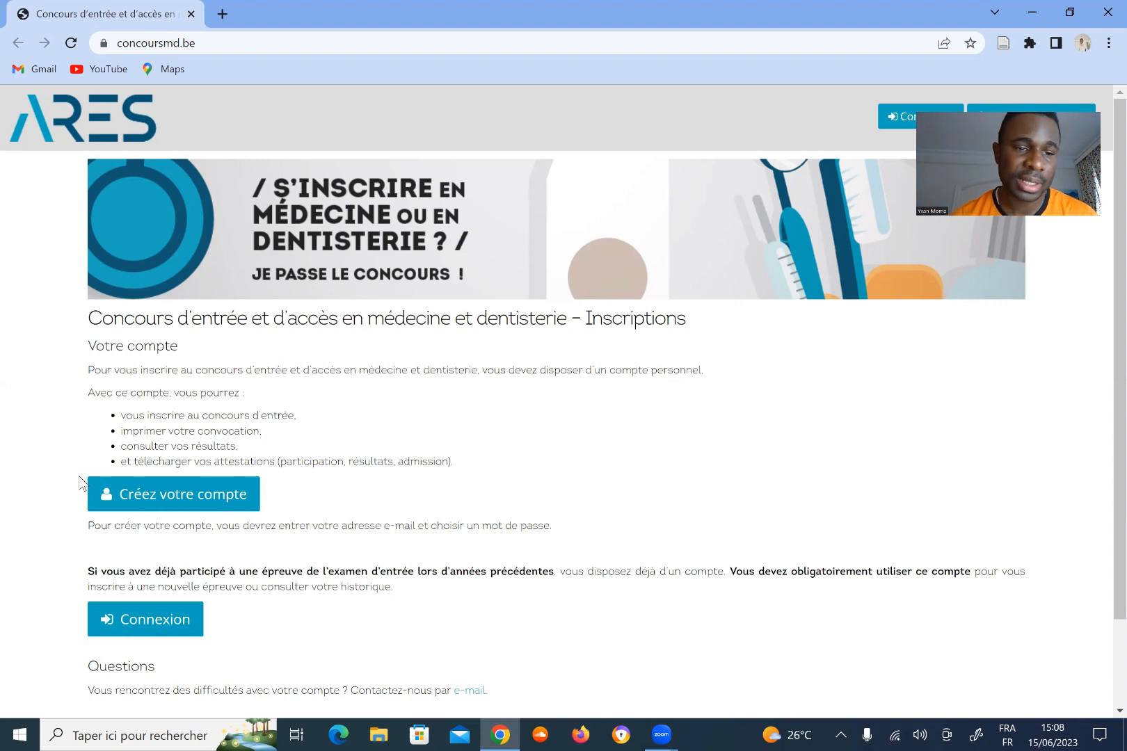
# Open the account creation form and fill in the e-mail address from the suggestion.
pyautogui.click(171, 509)
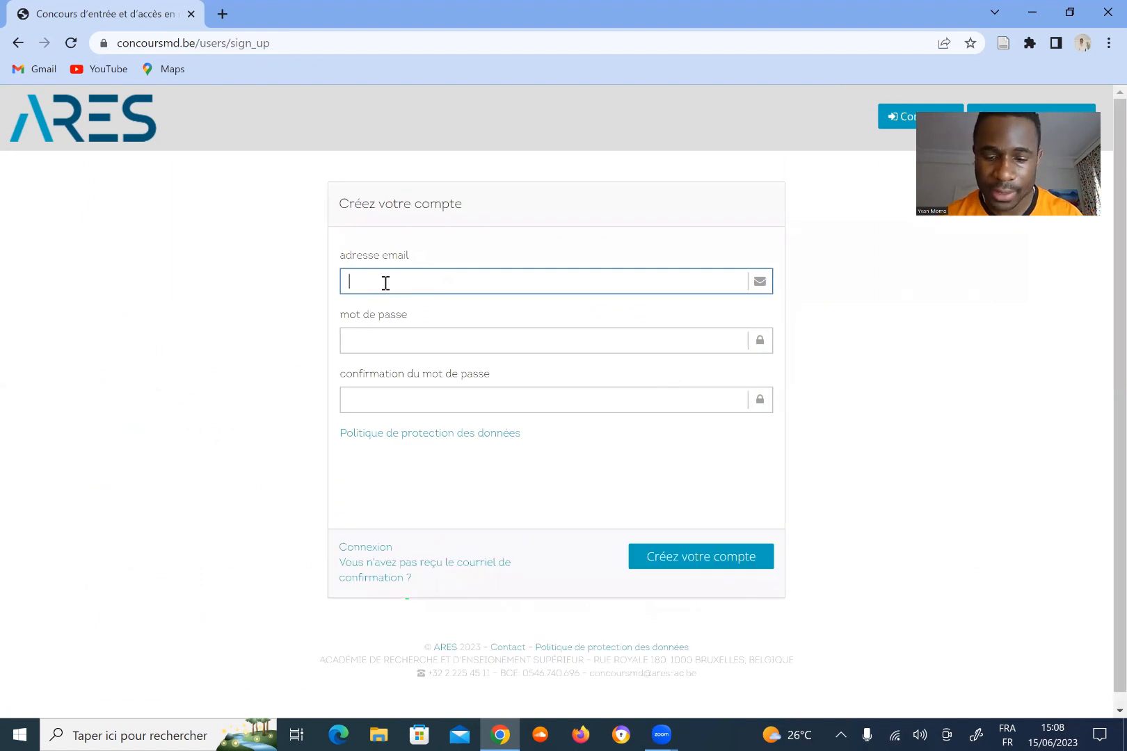
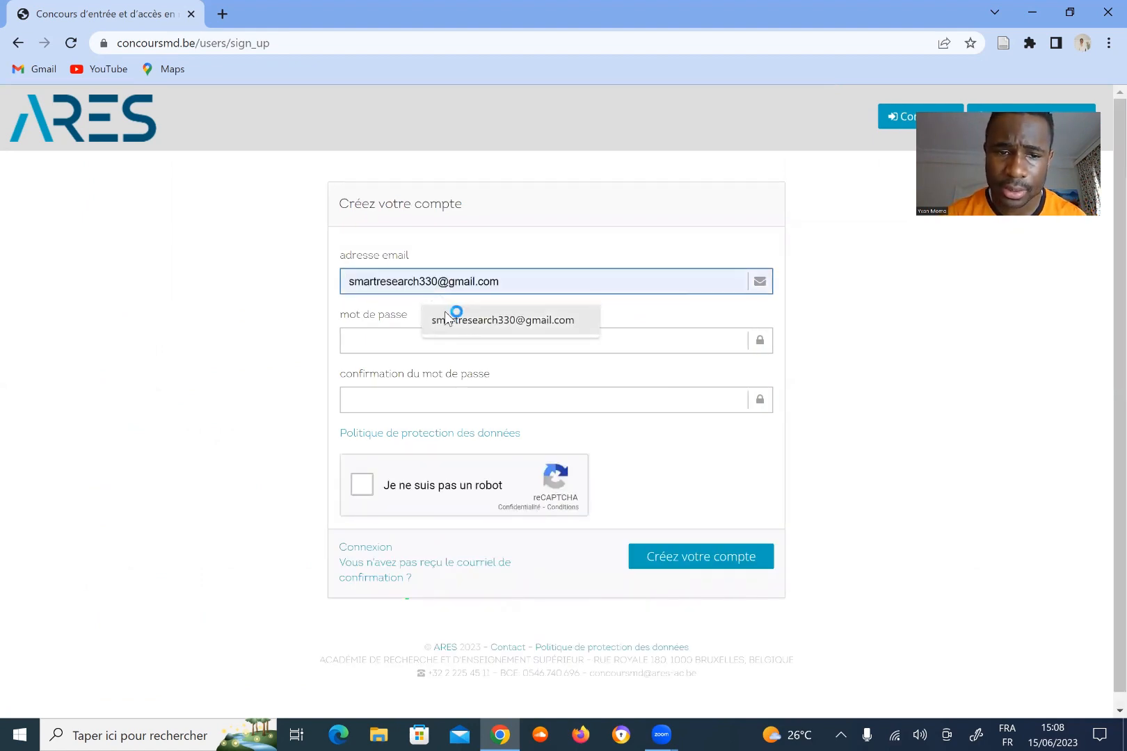
pyautogui.click(445, 319)
# Enter and confirm the account password, pass the reCAPTCHA, and decline Chrome's password saving.
pyautogui.click(393, 338)
pyautogui.write('•')
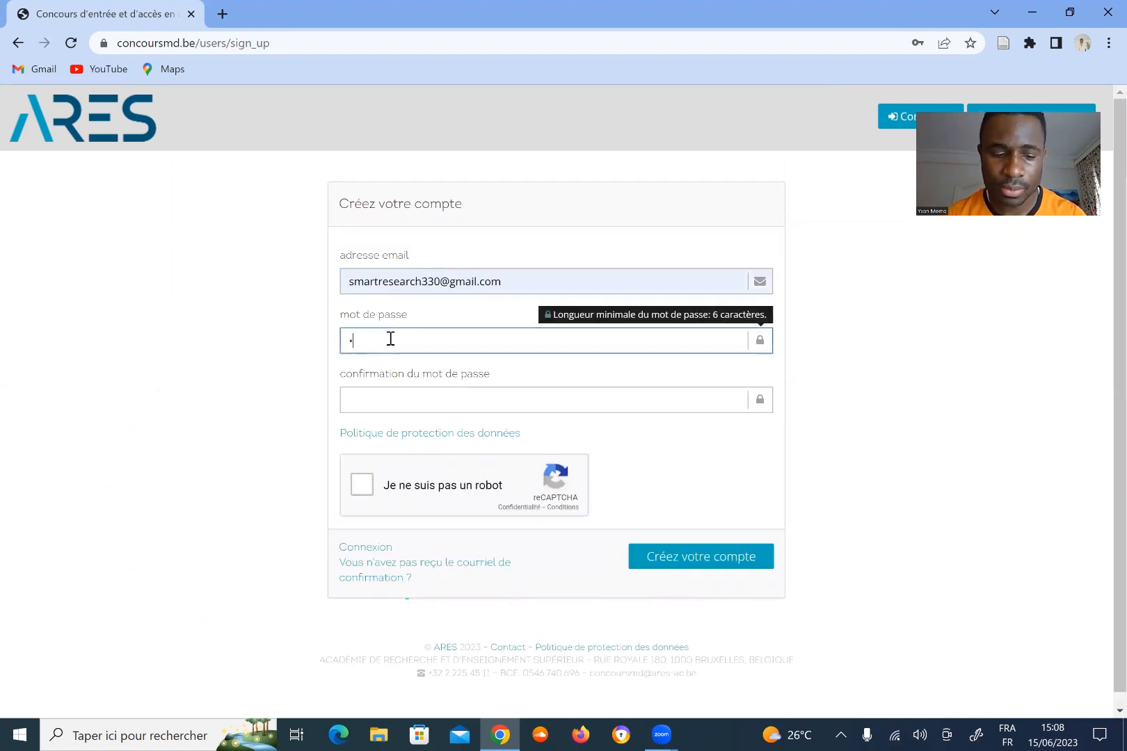
pyautogui.write('••••••••••')
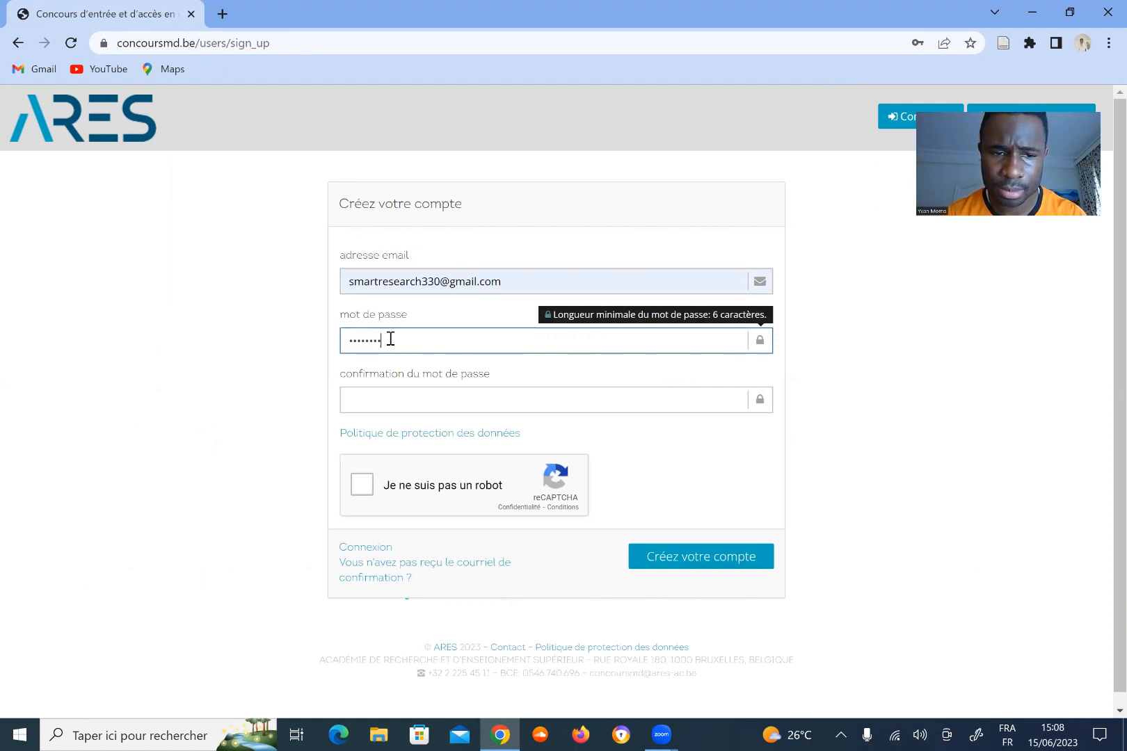
pyautogui.write('•')
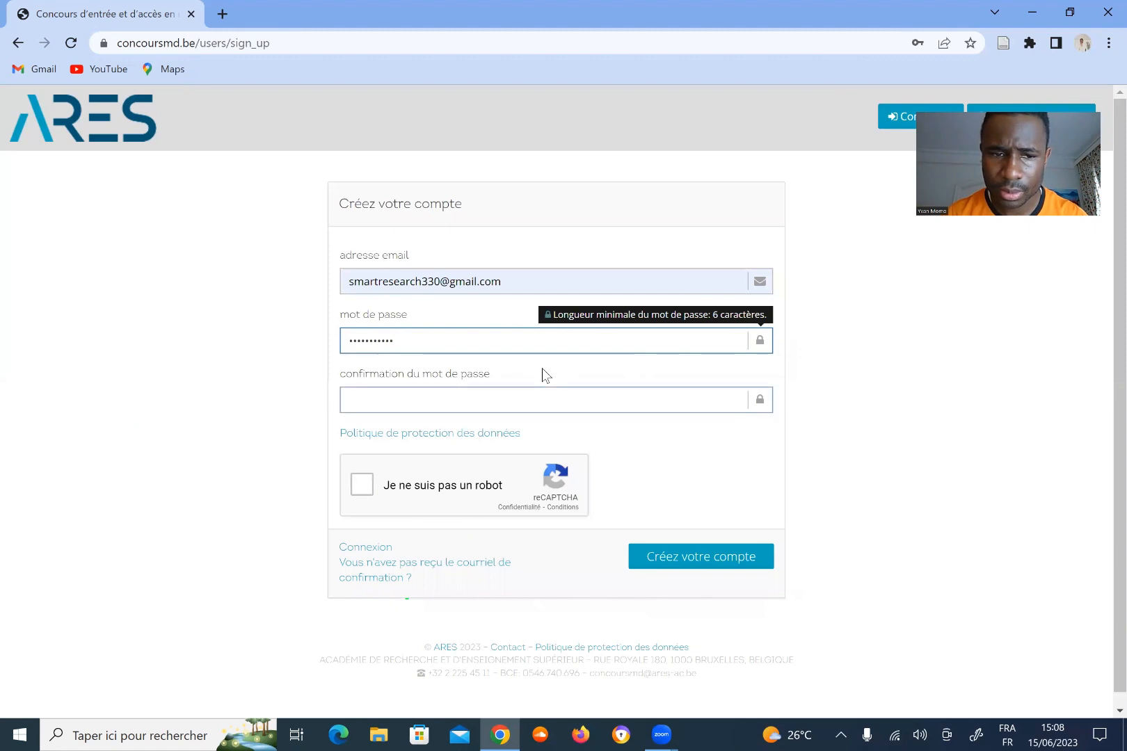
pyautogui.press('BackSpace')
pyautogui.press('BackSpace')
pyautogui.press('BackSpace')
pyautogui.press('BackSpace')
pyautogui.press('BackSpace')
pyautogui.press('BackSpace')
pyautogui.press('BackSpace')
pyautogui.press('BackSpace')
pyautogui.write('••••••')
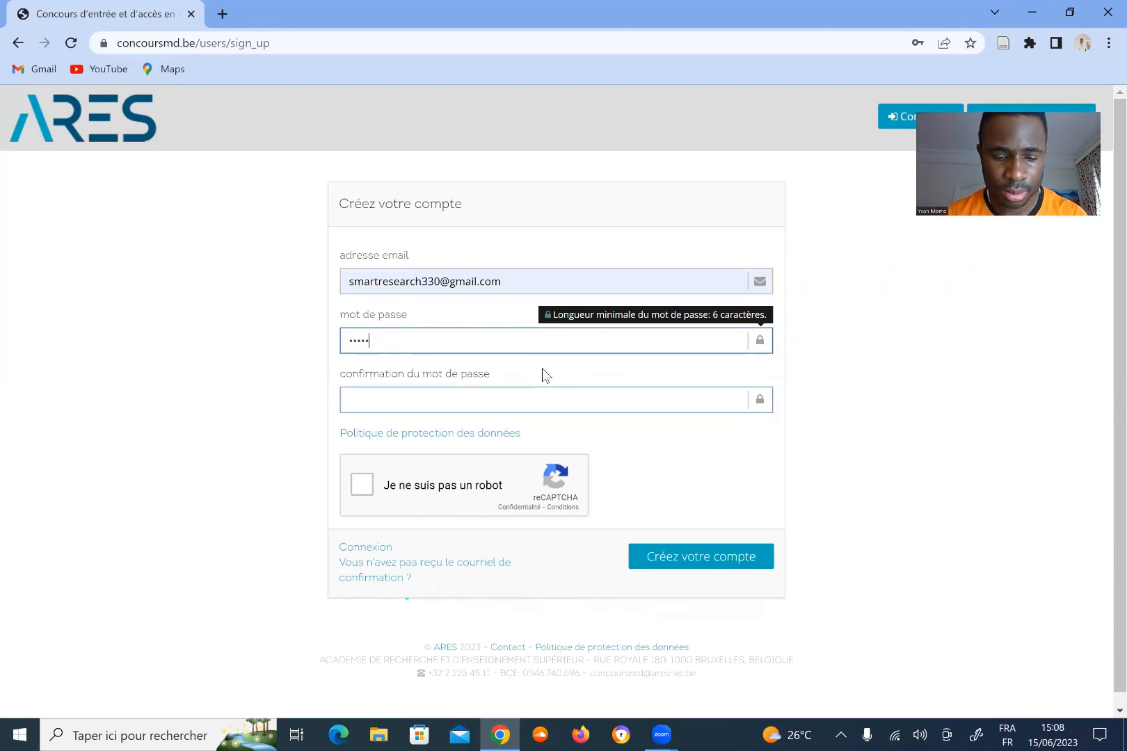
pyautogui.write('••')
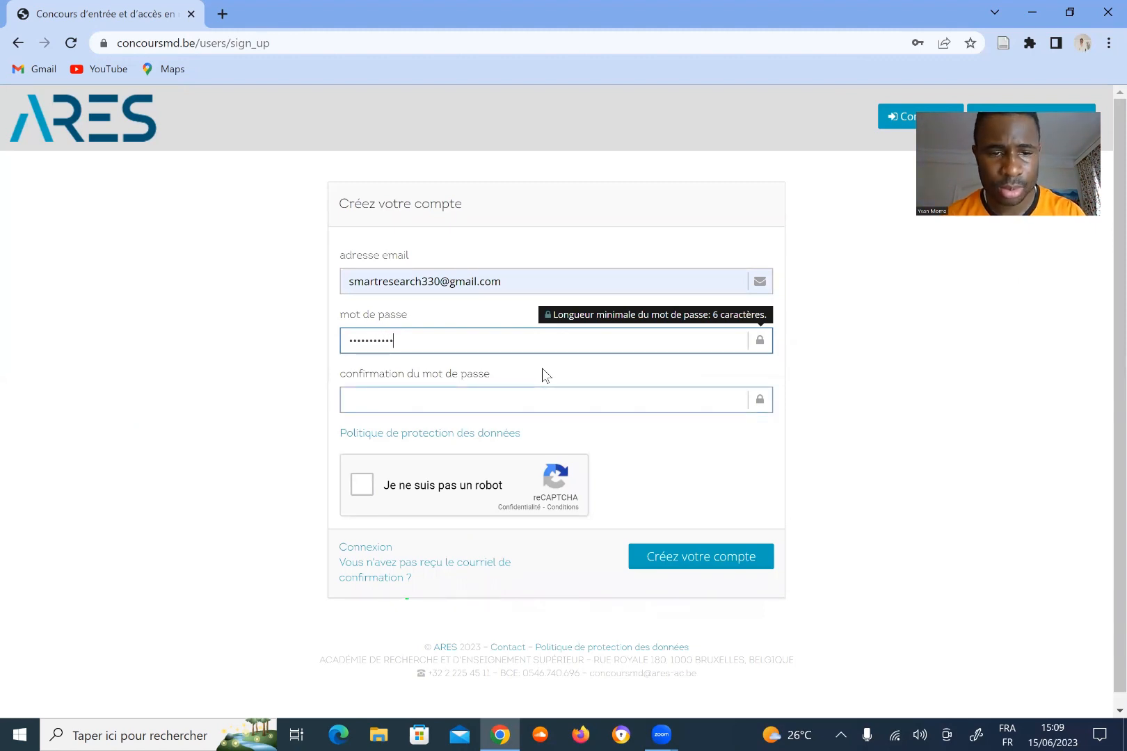
pyautogui.click(545, 404)
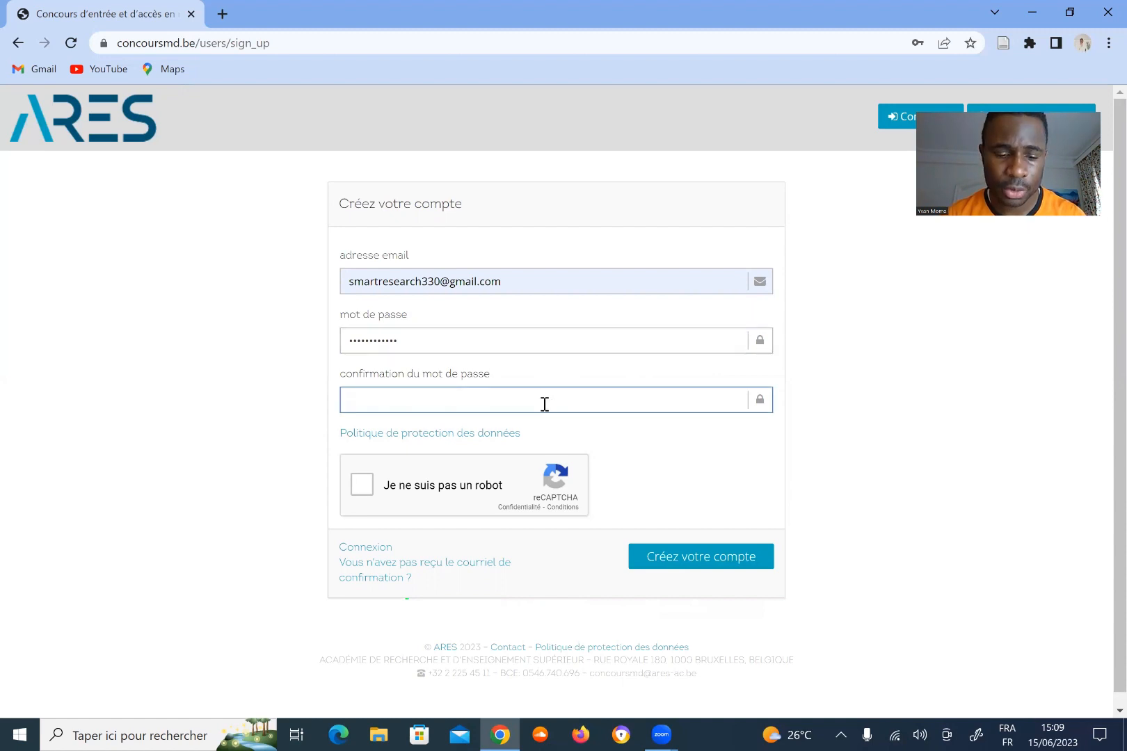
pyautogui.write('••••••••••')
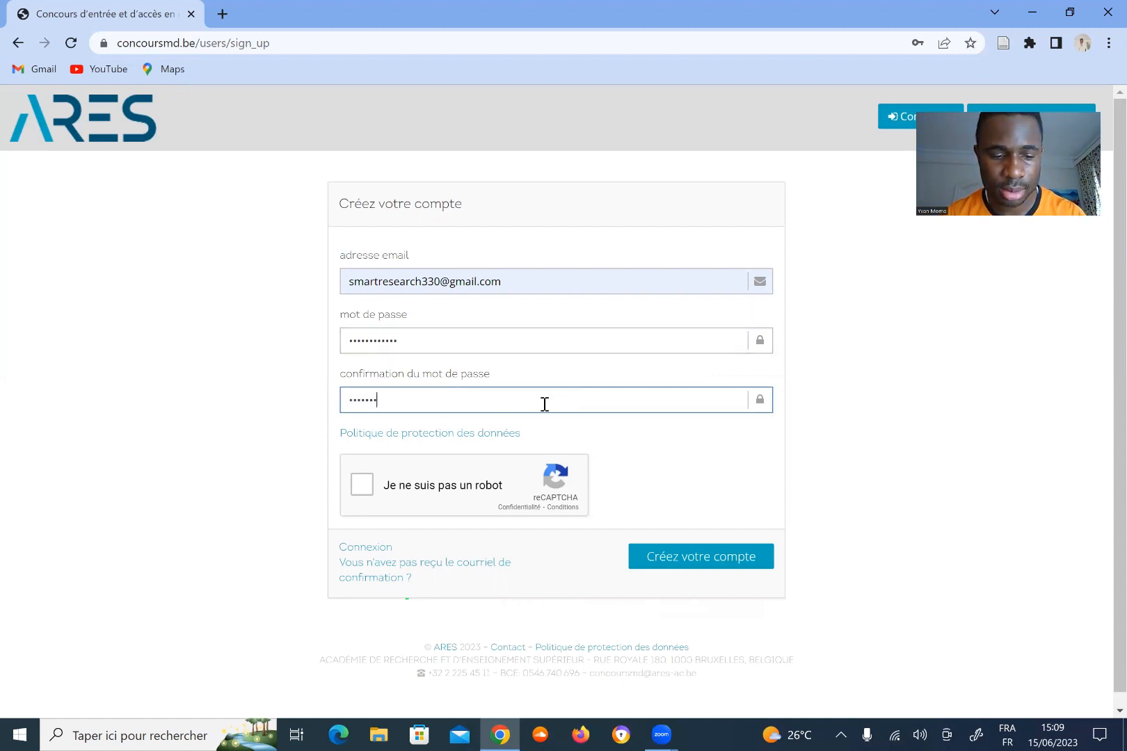
pyautogui.write('••')
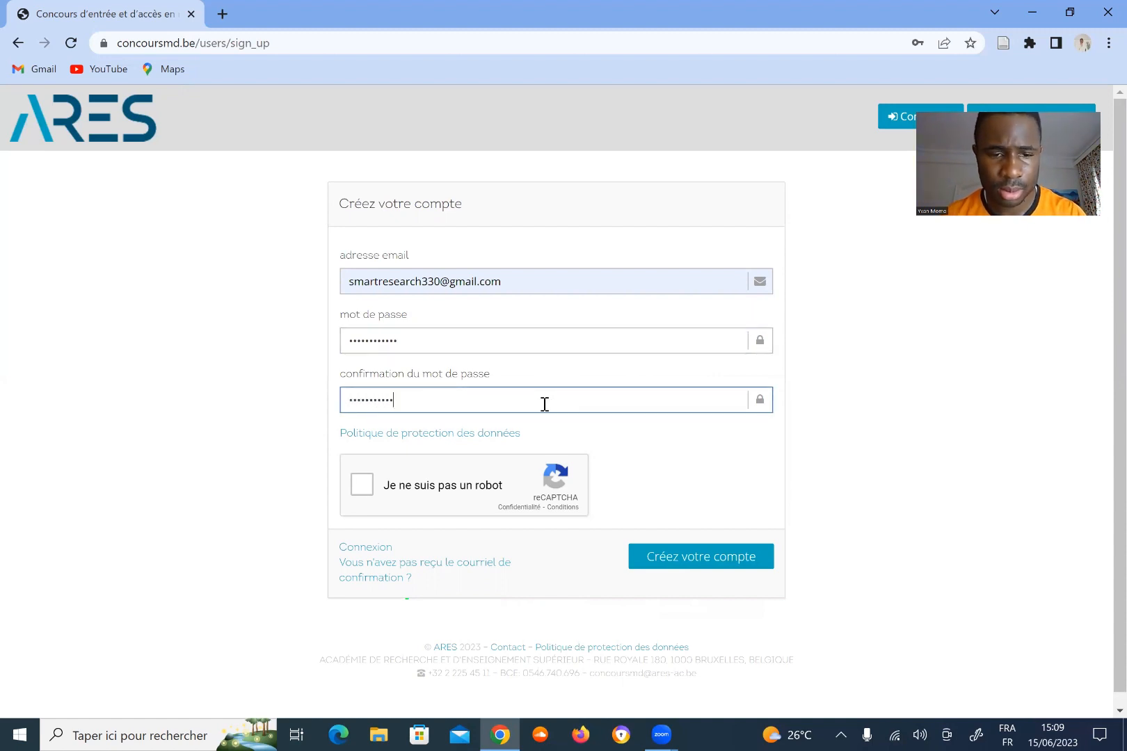
pyautogui.click(349, 487)
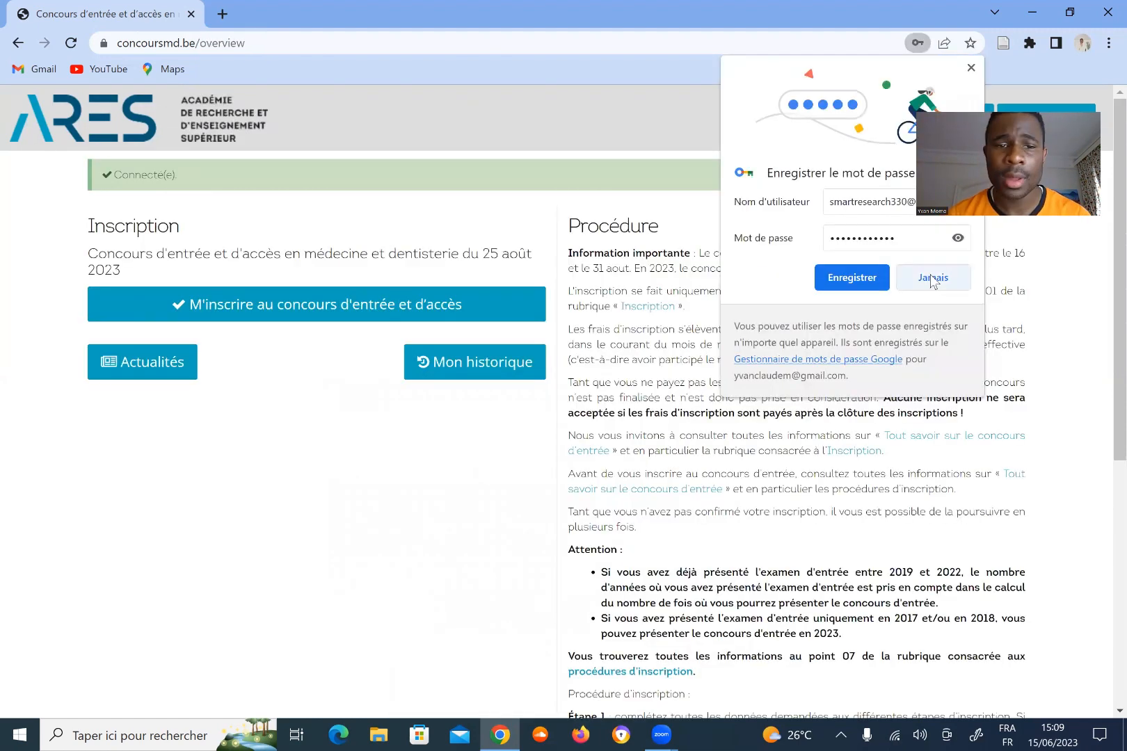
pyautogui.click(931, 278)
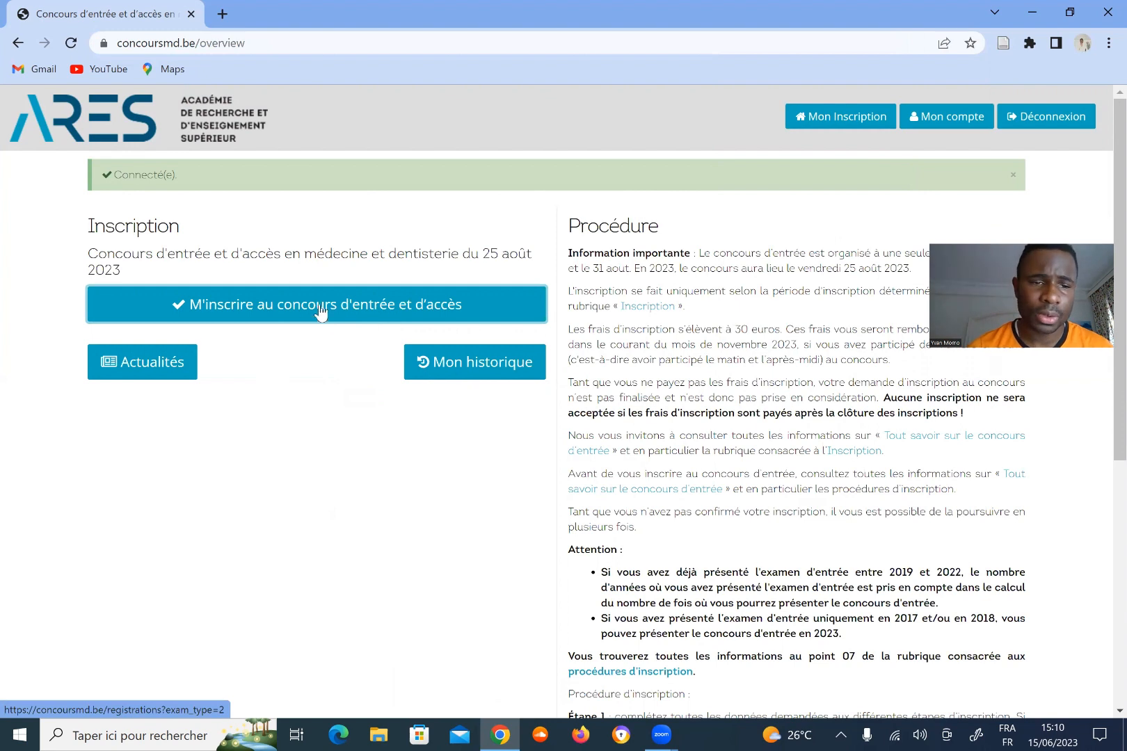
pyautogui.click(266, 306)
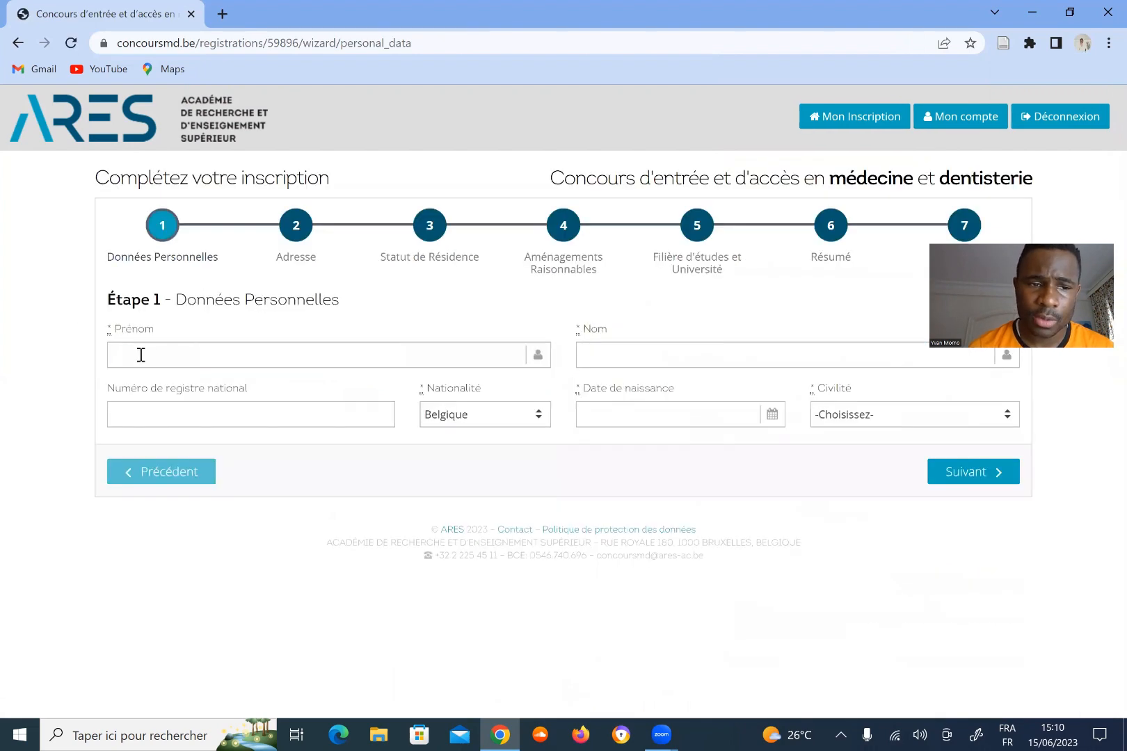
# Enter the candidate's first name and last name on Étape 1.
pyautogui.click(150, 354)
pyautogui.click(181, 359)
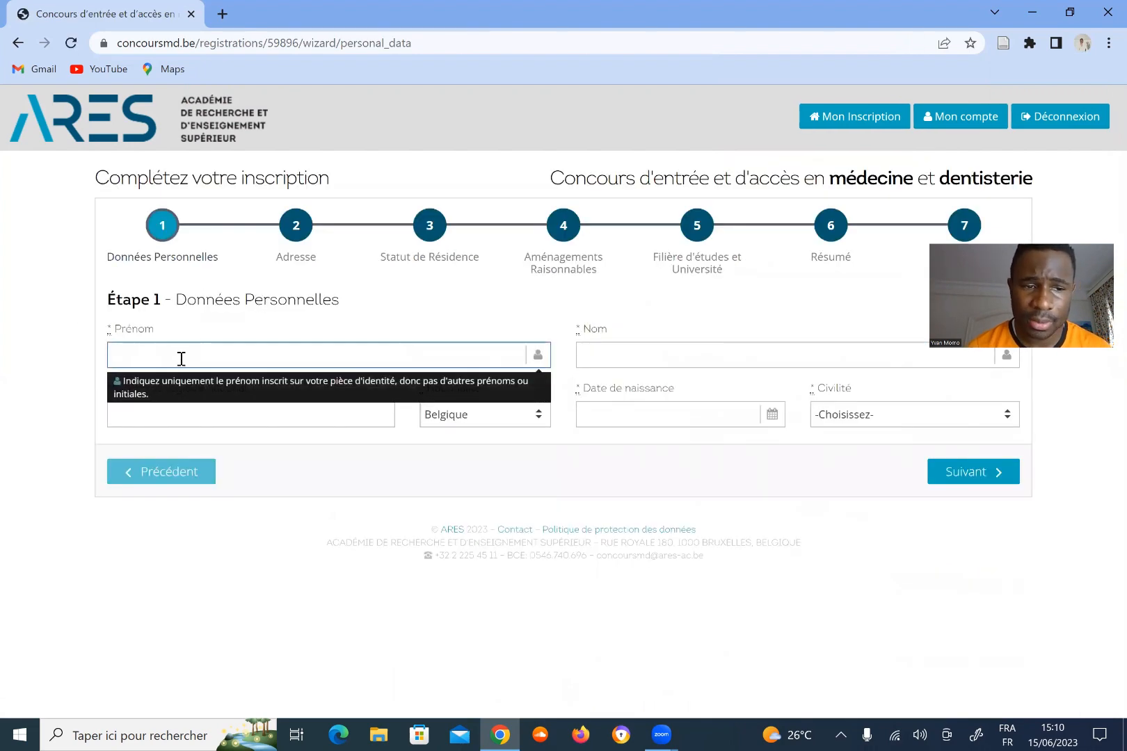
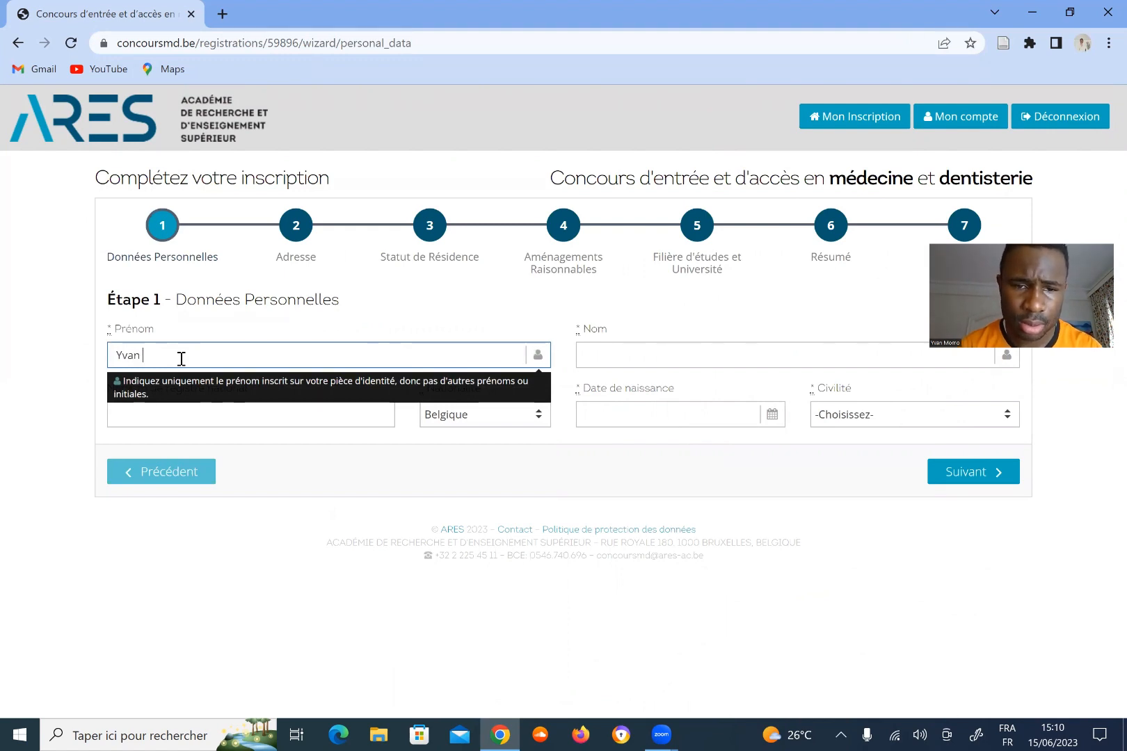
pyautogui.click(601, 366)
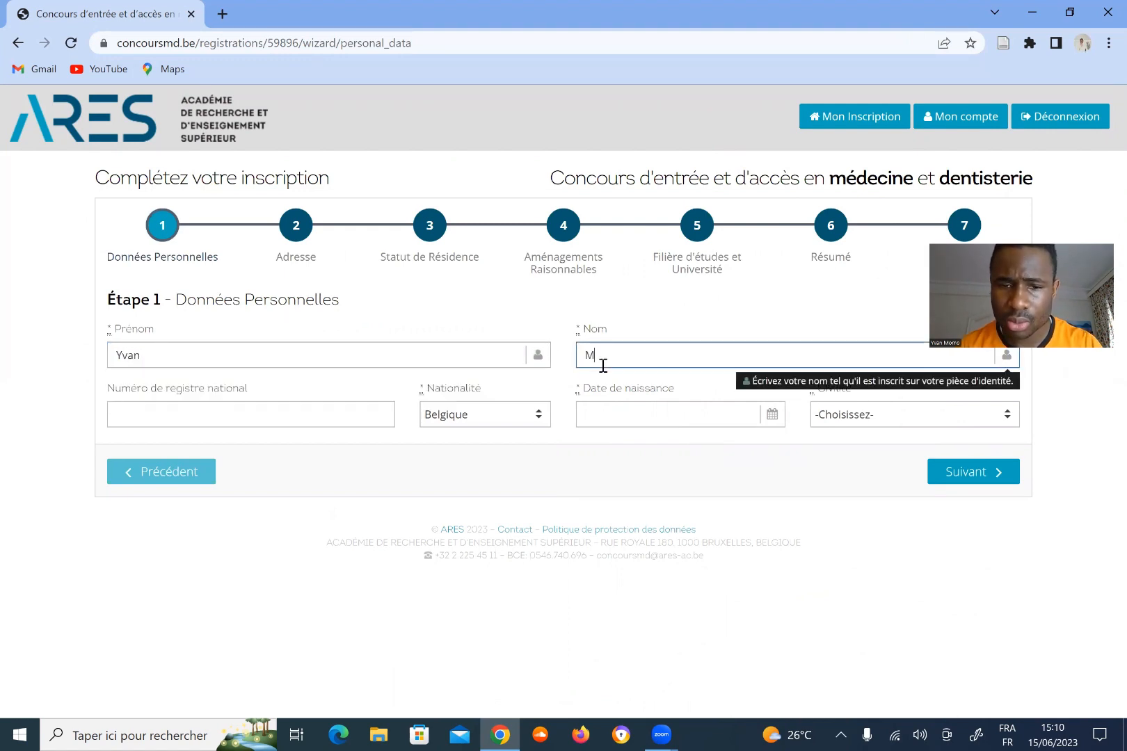
pyautogui.click(338, 415)
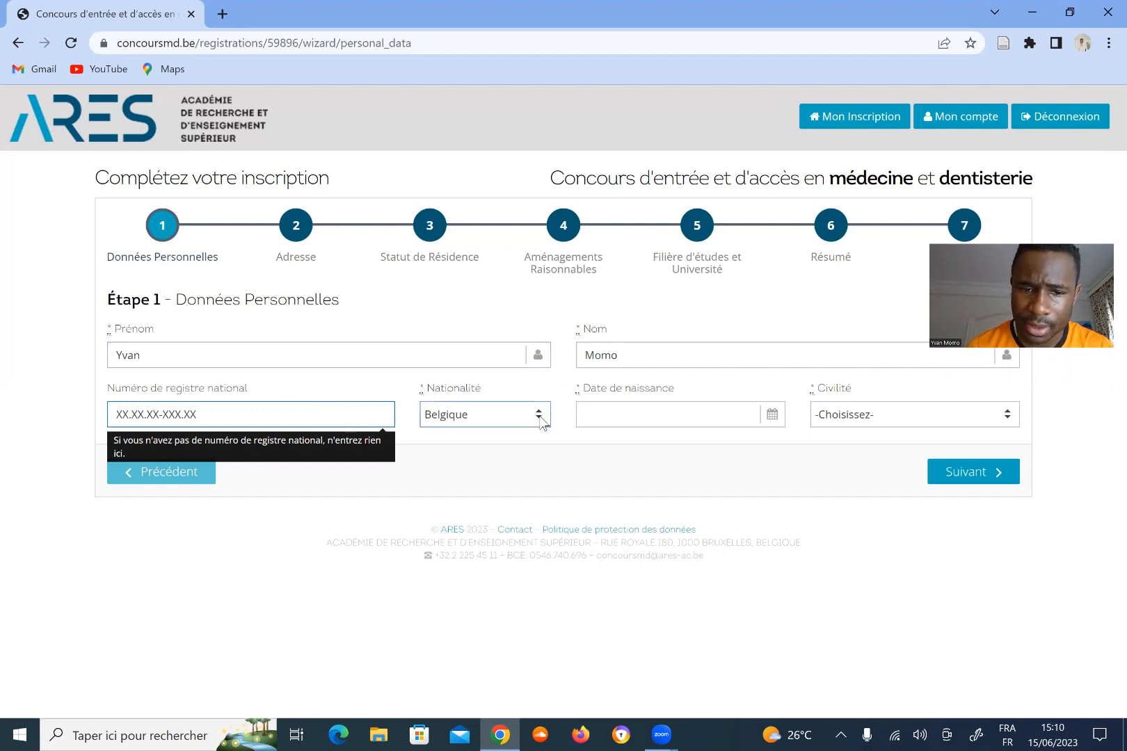
pyautogui.press('Tab')
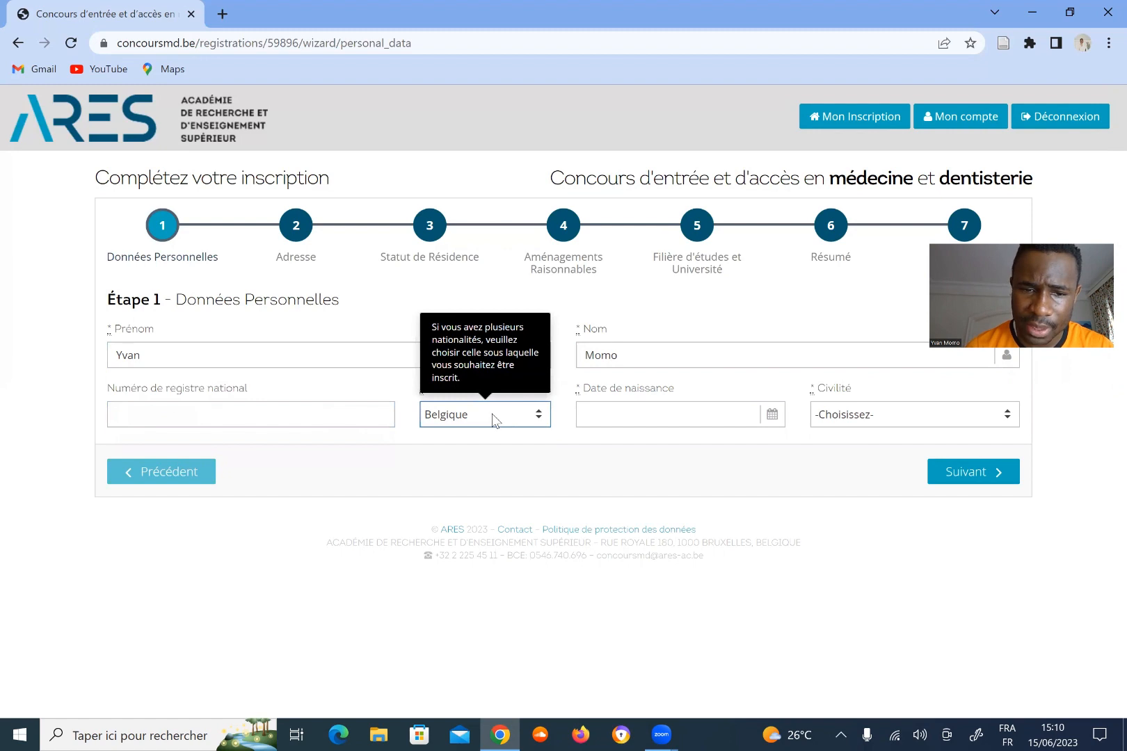
# Set the nationality to Cameroun.
pyautogui.click(494, 419)
pyautogui.press('c')
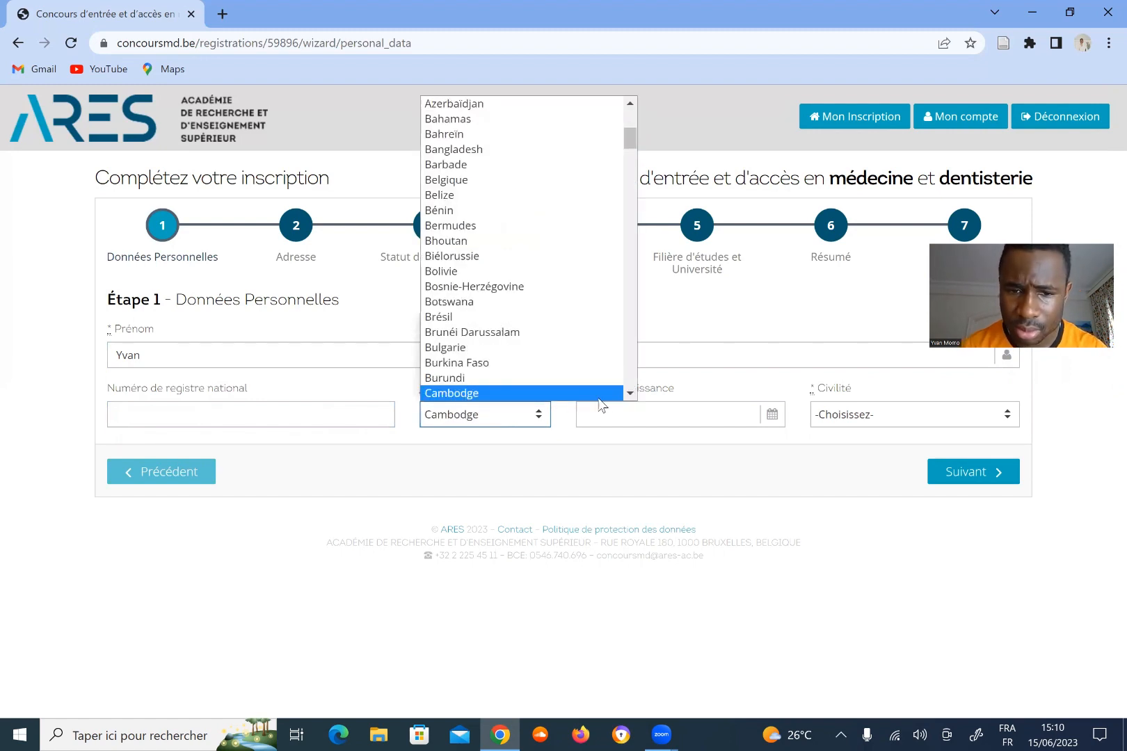
pyautogui.scroll(-1, 632, 390)
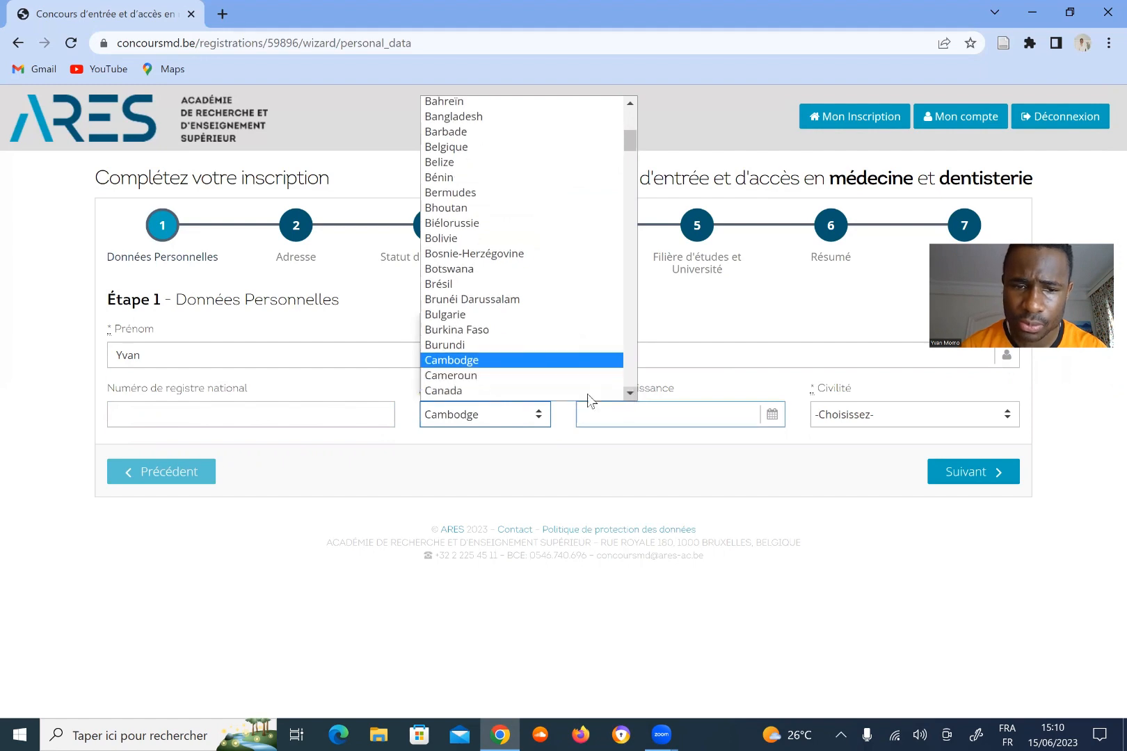
pyautogui.click(537, 375)
pyautogui.click(667, 419)
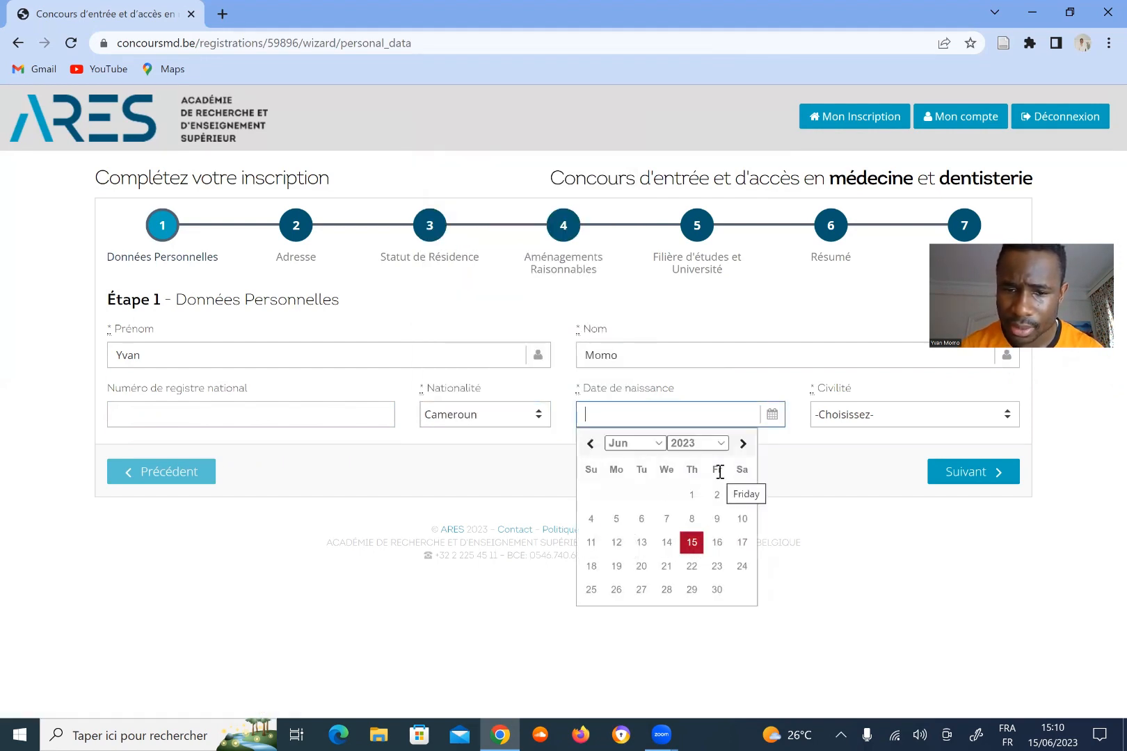
pyautogui.click(719, 444)
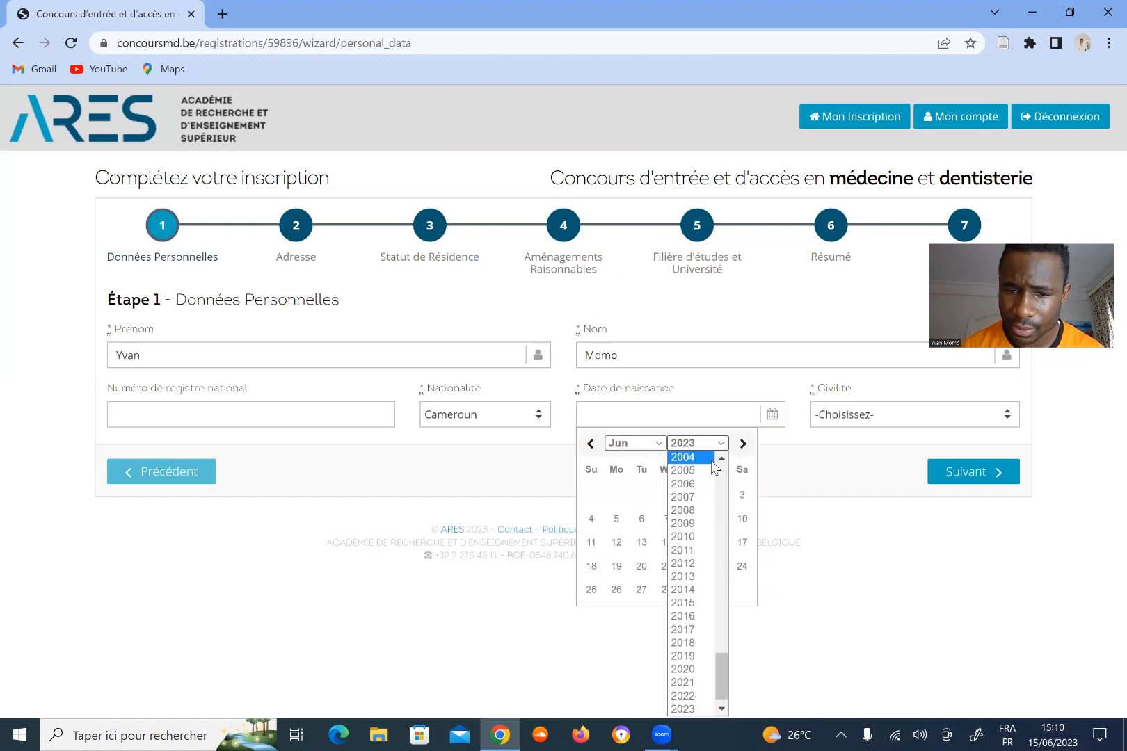
pyautogui.click(690, 461)
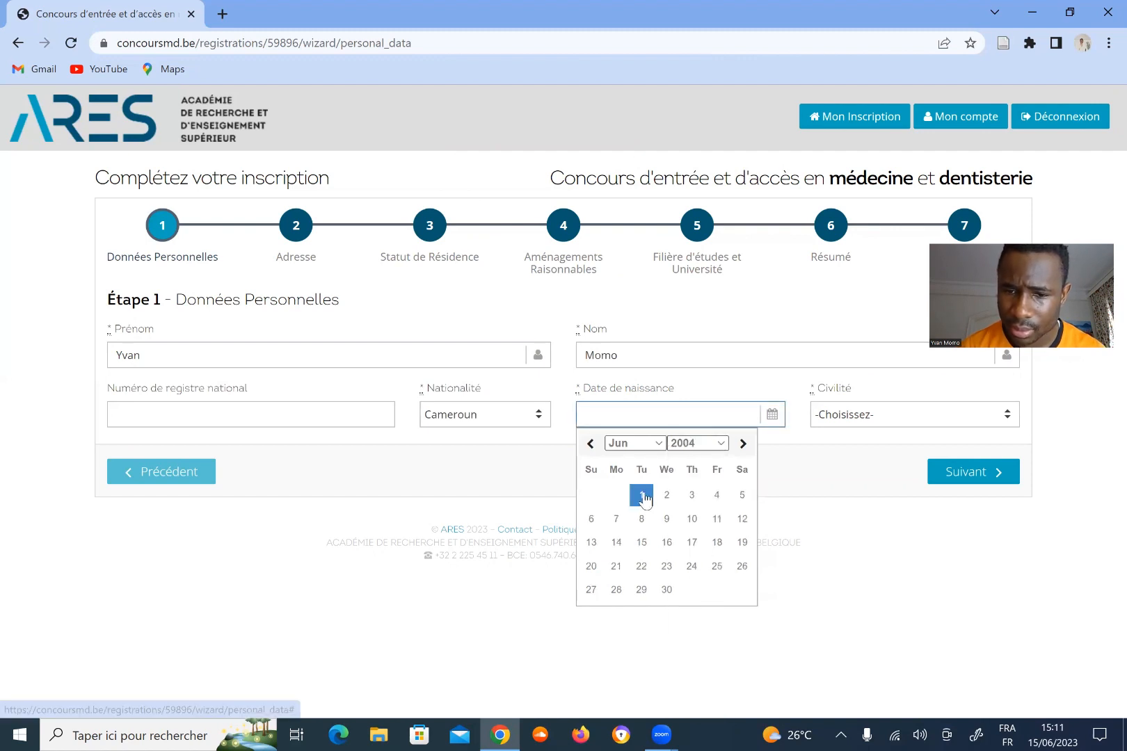
pyautogui.click(641, 495)
pyautogui.click(919, 421)
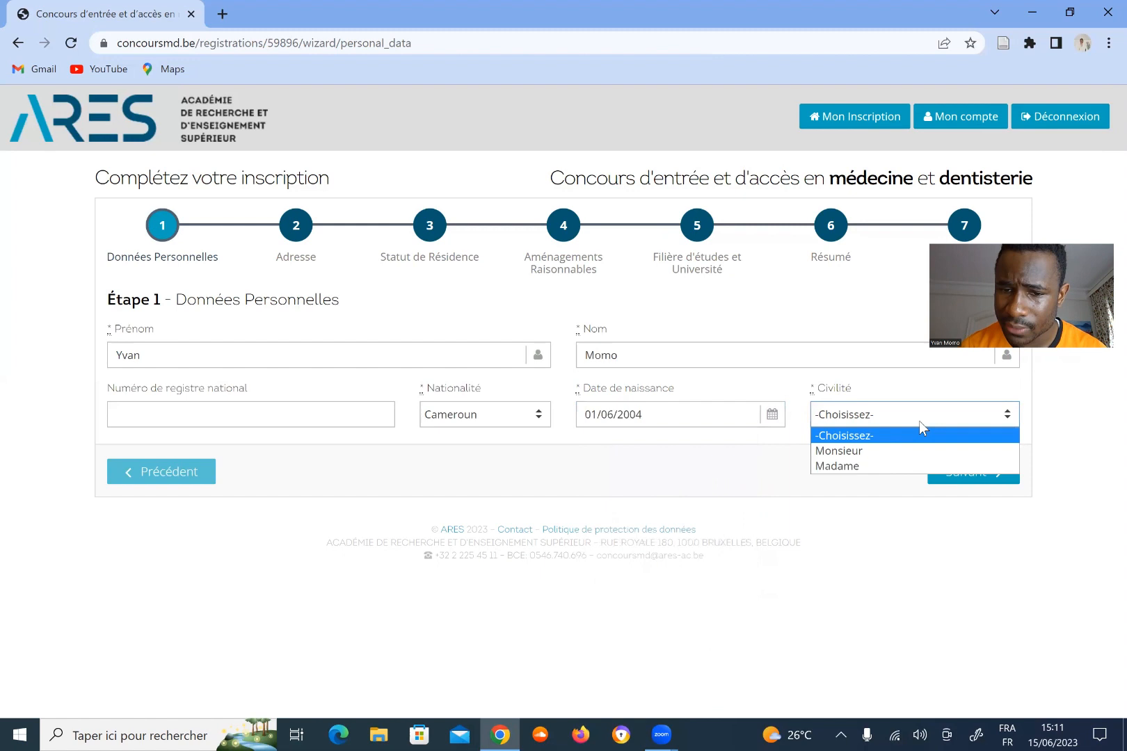
pyautogui.click(860, 452)
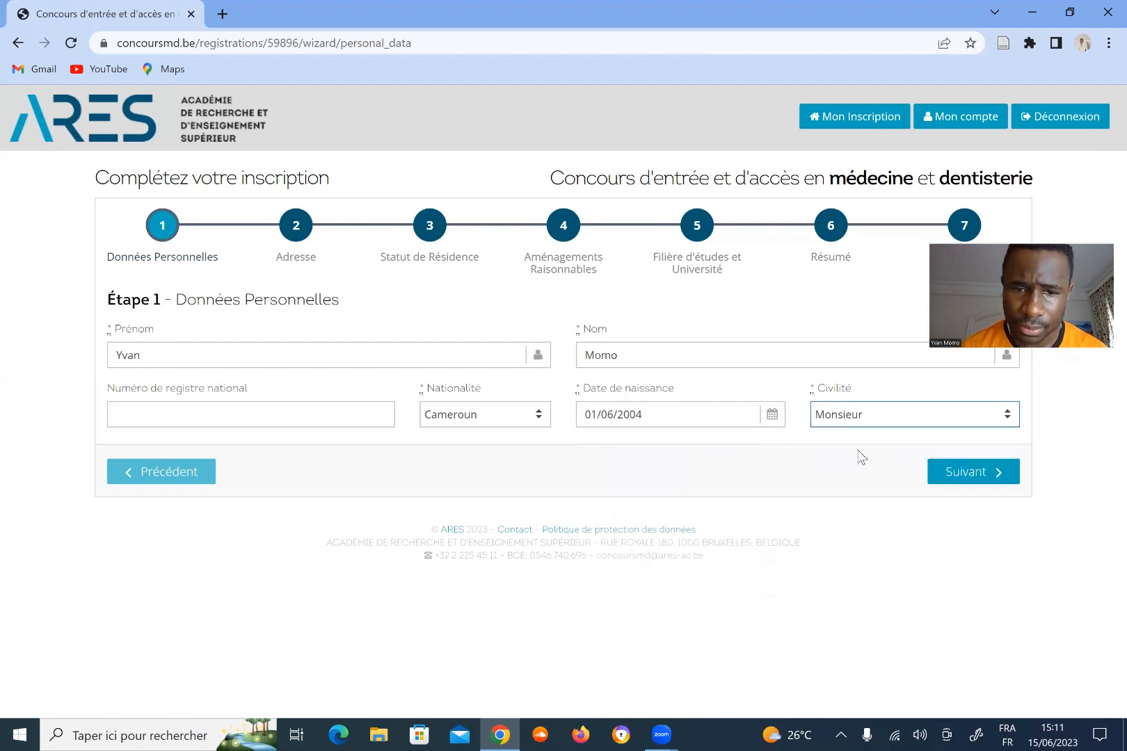
pyautogui.click(966, 478)
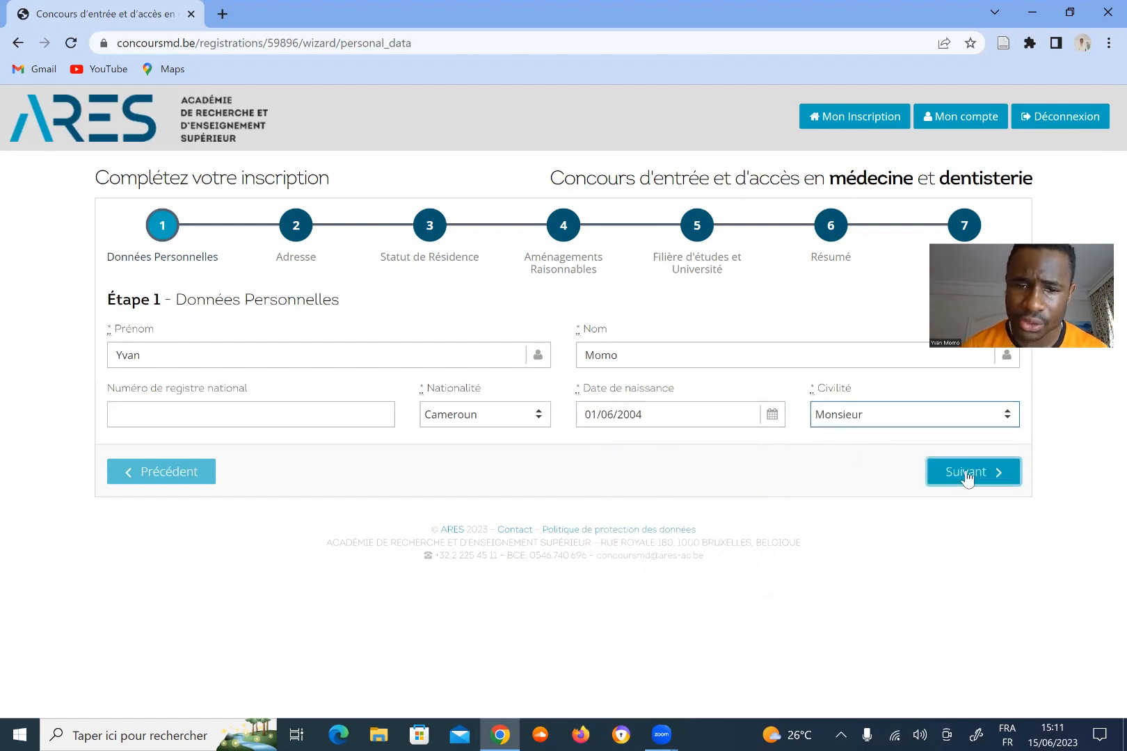
# Go to the address step and choose Cameroun as the country.
pyautogui.click(966, 477)
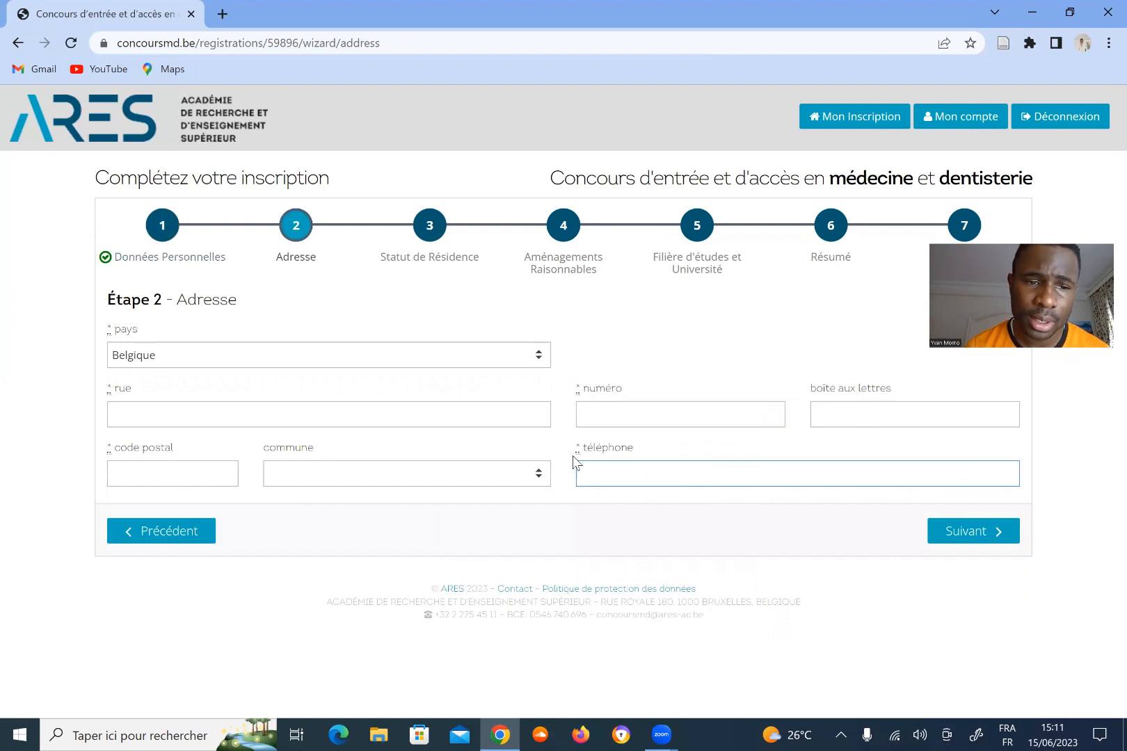
pyautogui.click(536, 354)
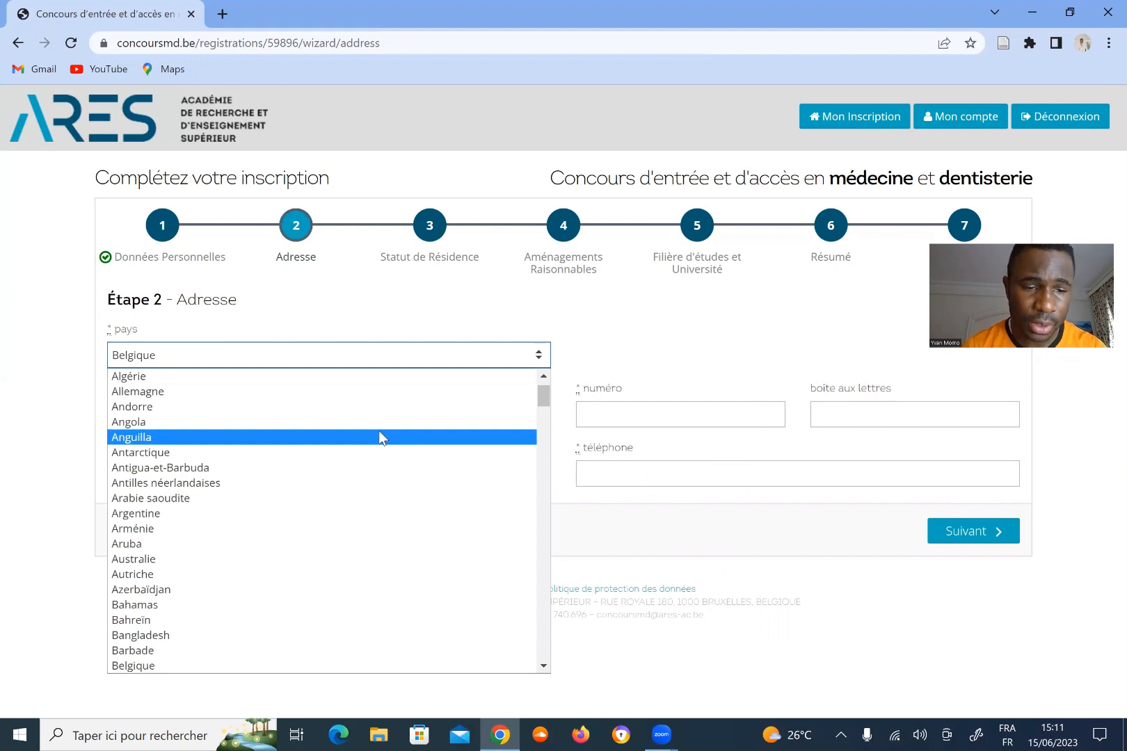
pyautogui.press('c')
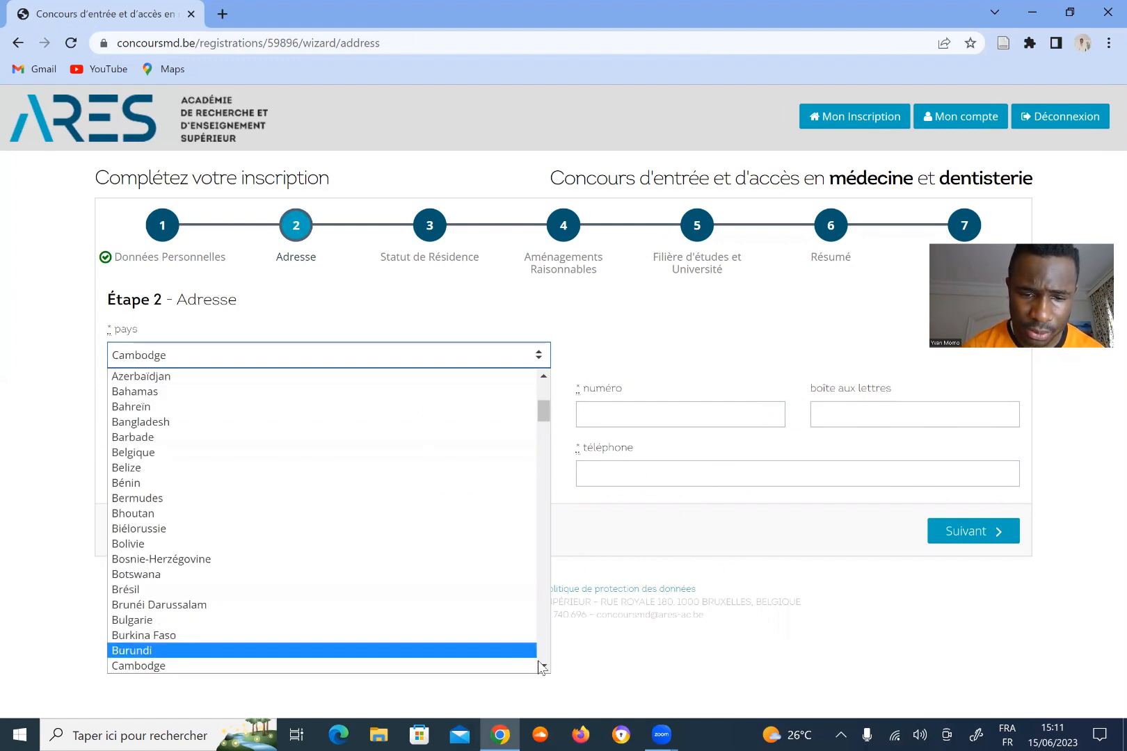
pyautogui.click(543, 666)
pyautogui.click(196, 649)
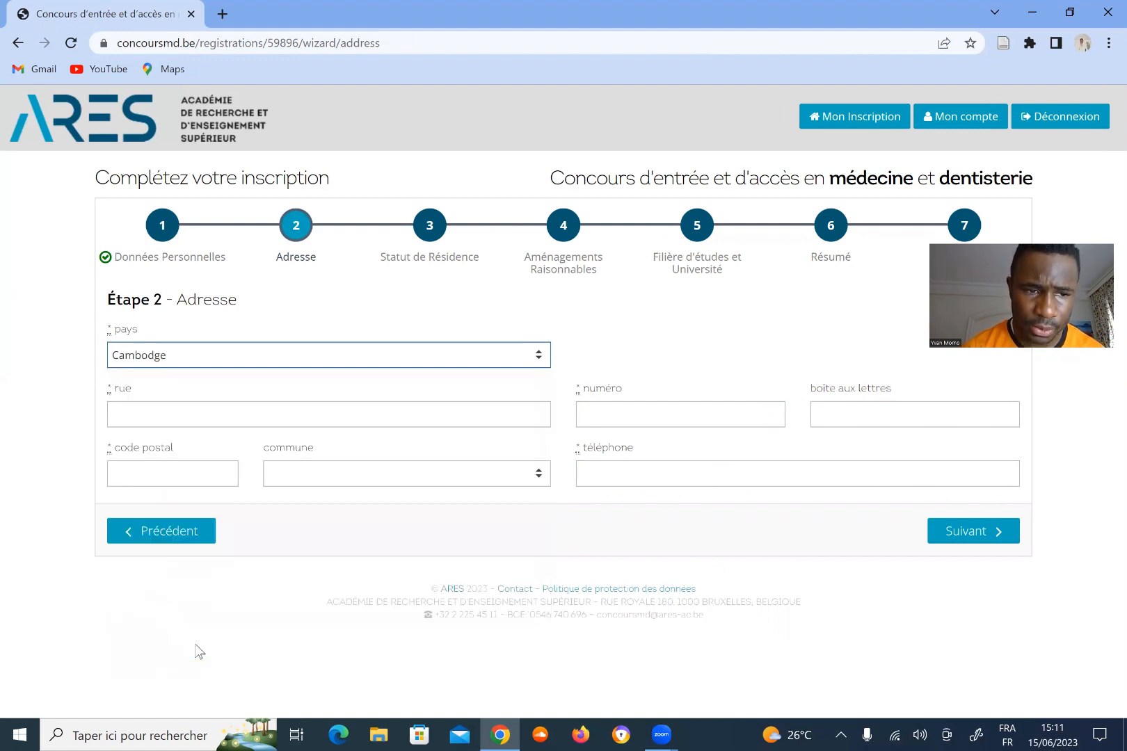
# Fill in the street name, house number and box number of the address.
pyautogui.click(154, 421)
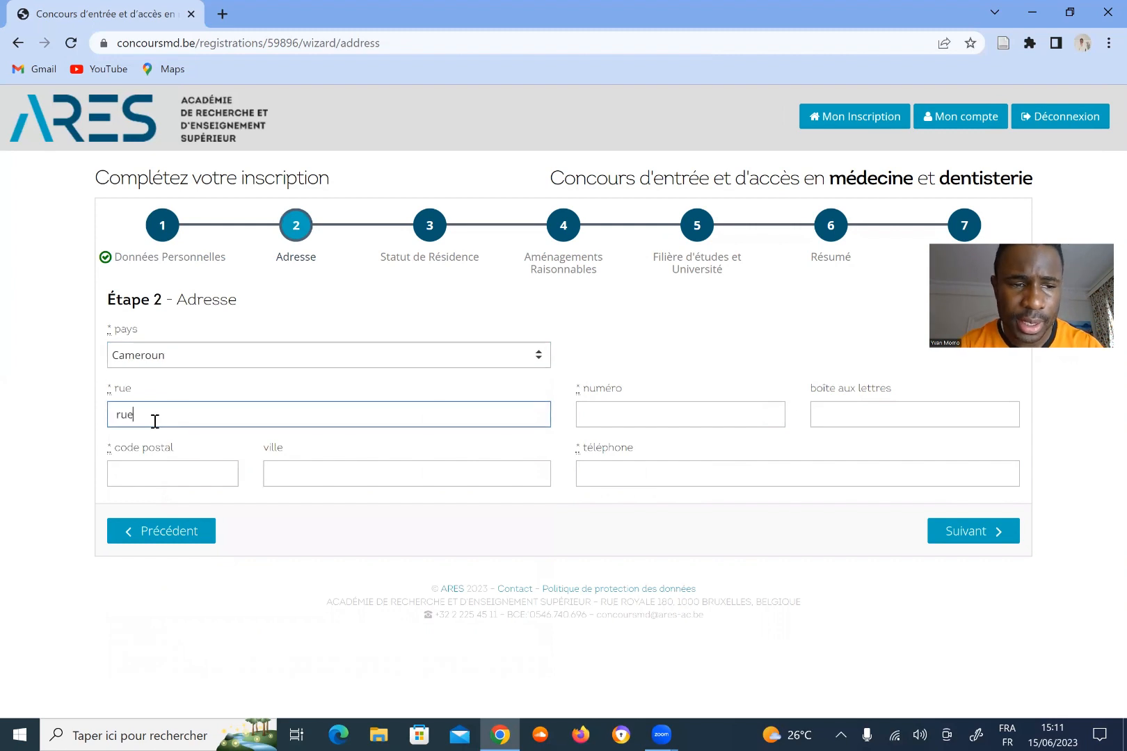
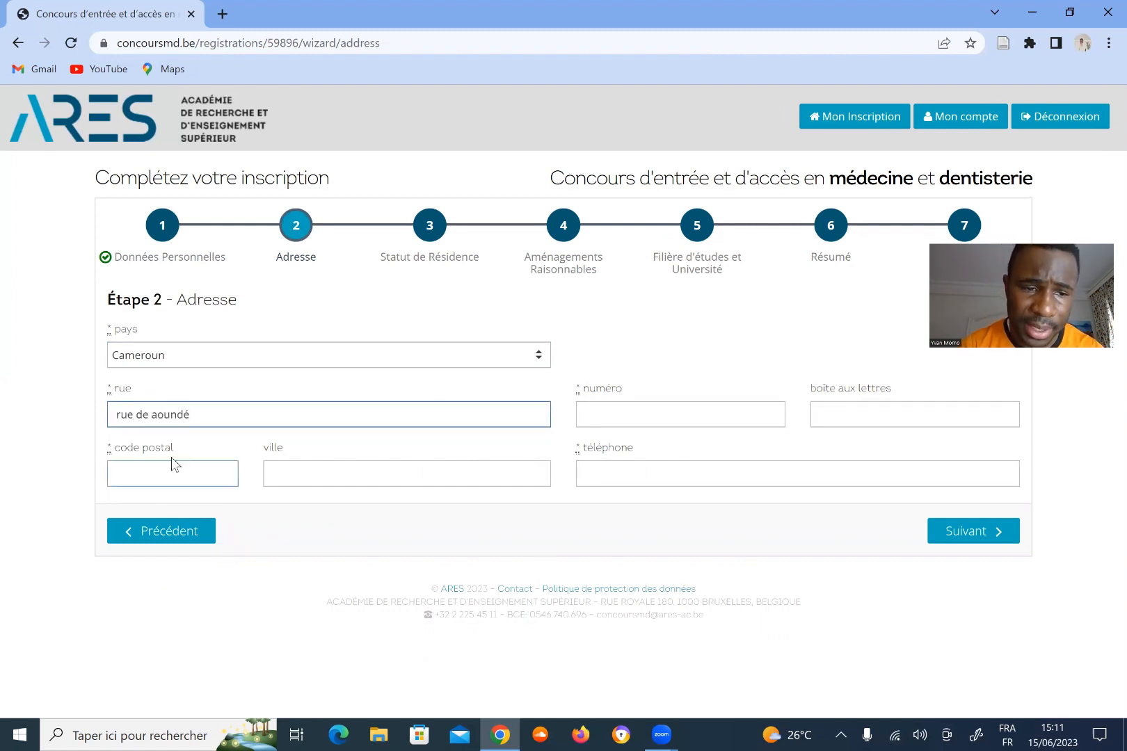
pyautogui.click(656, 411)
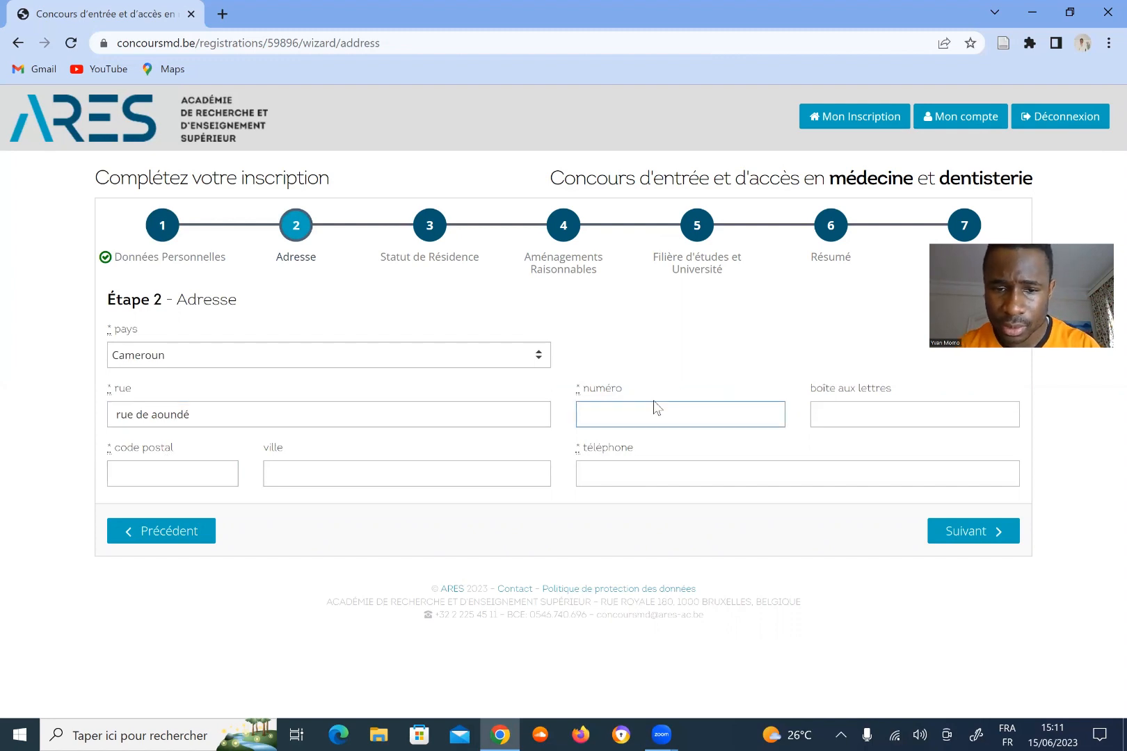
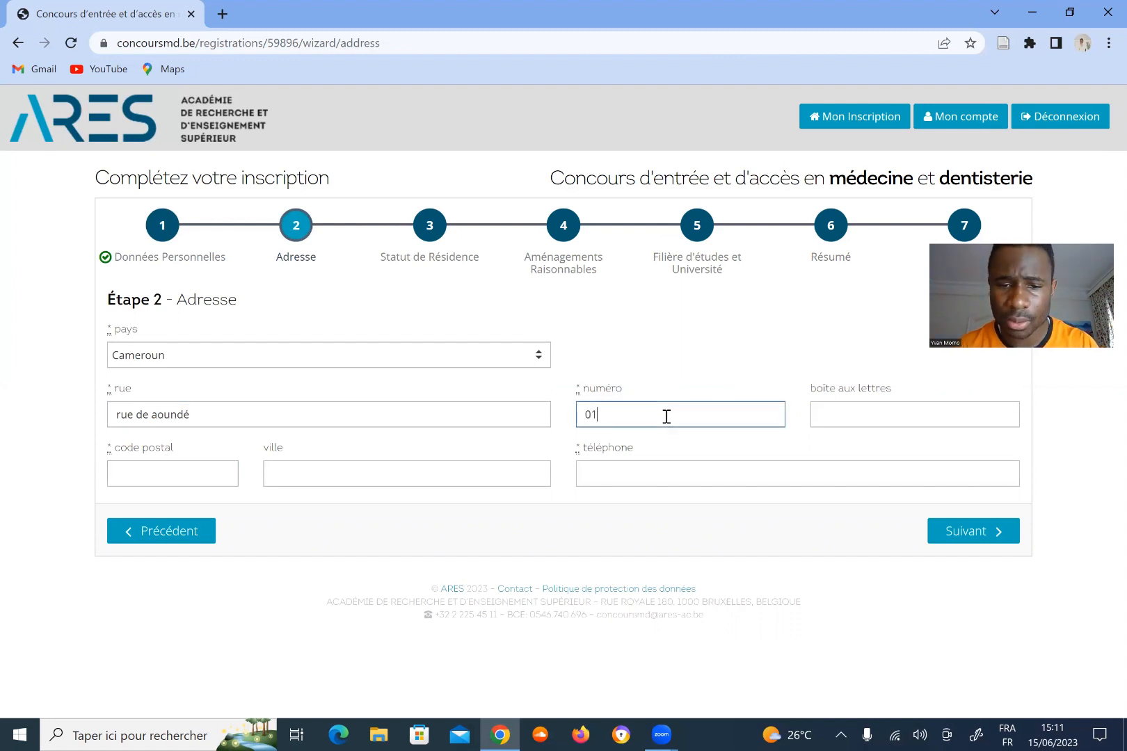
pyautogui.click(858, 421)
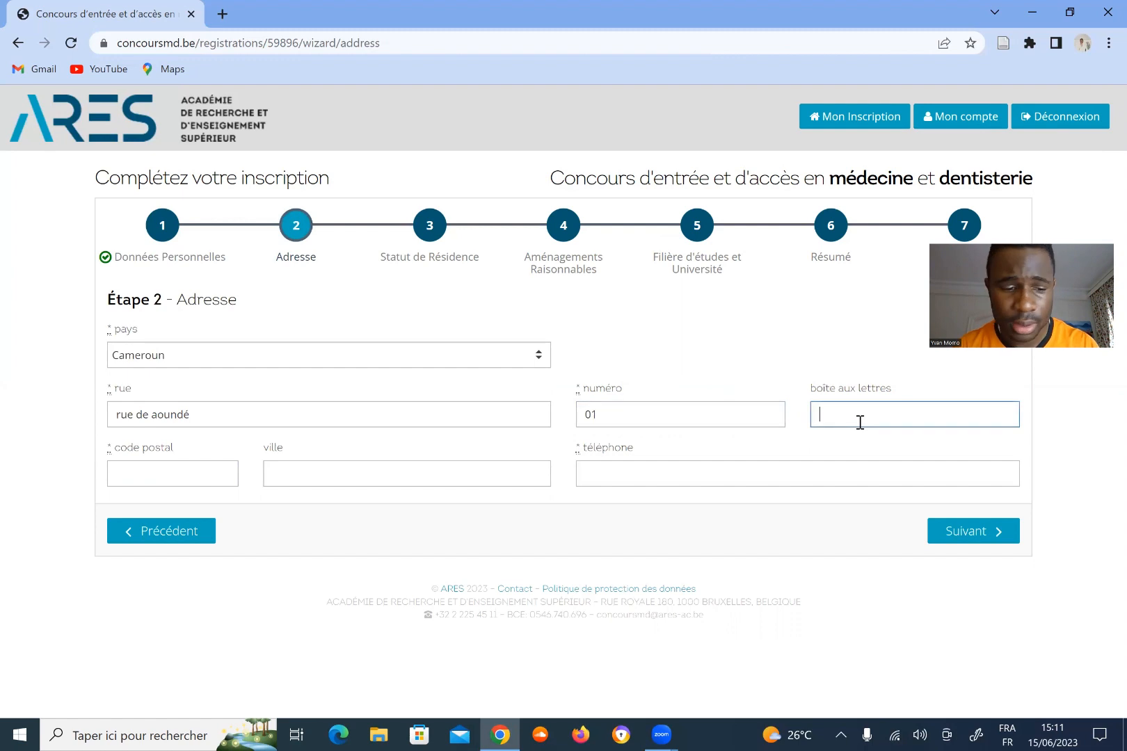
pyautogui.write('1')
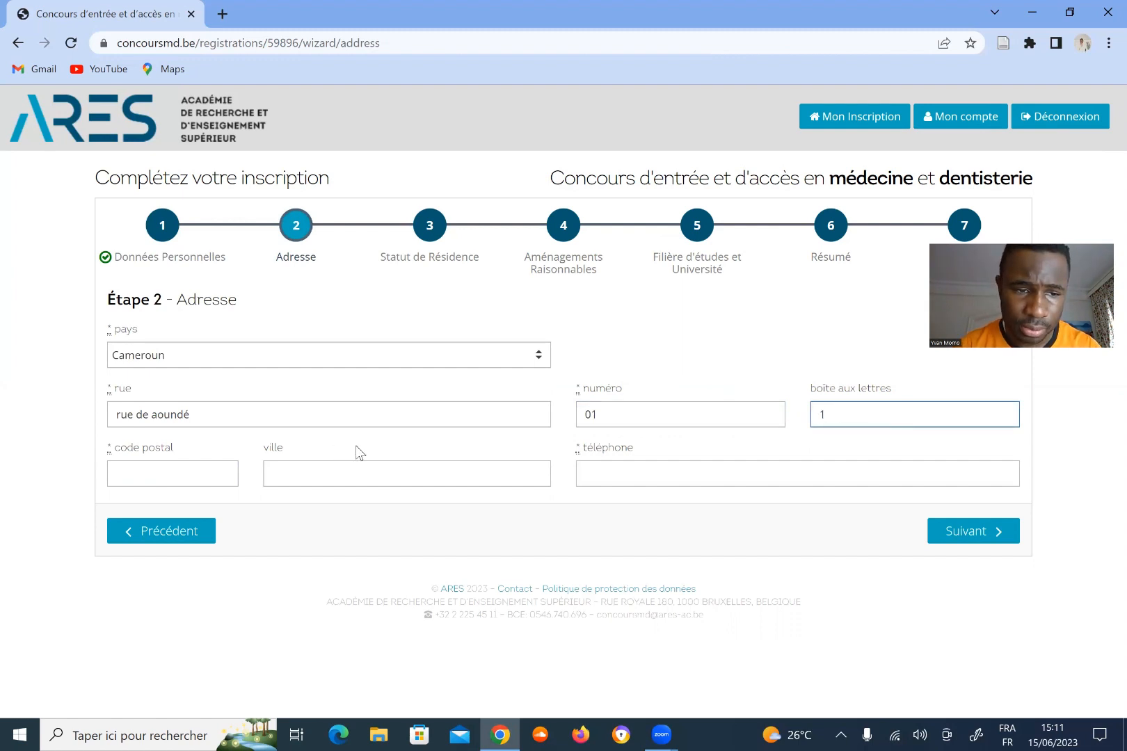
# Enter postal code 1000 and city YAOUNDE, accept the suggested phone number, and continue.
pyautogui.click(196, 475)
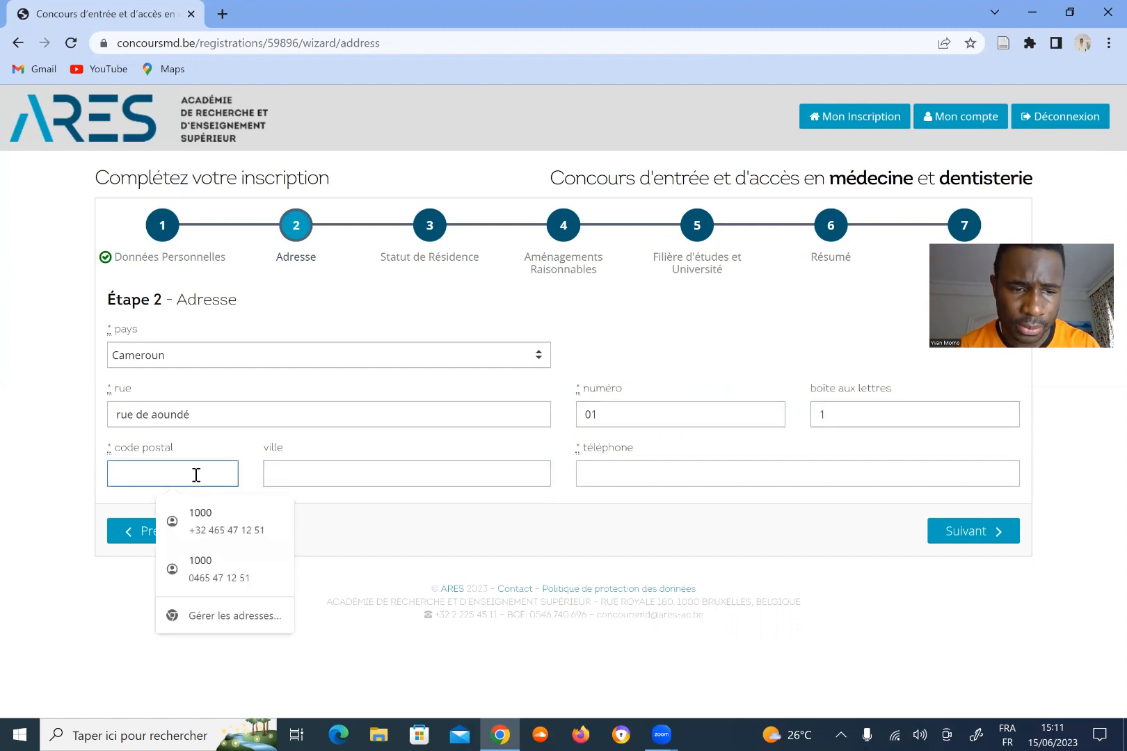
pyautogui.write('1000')
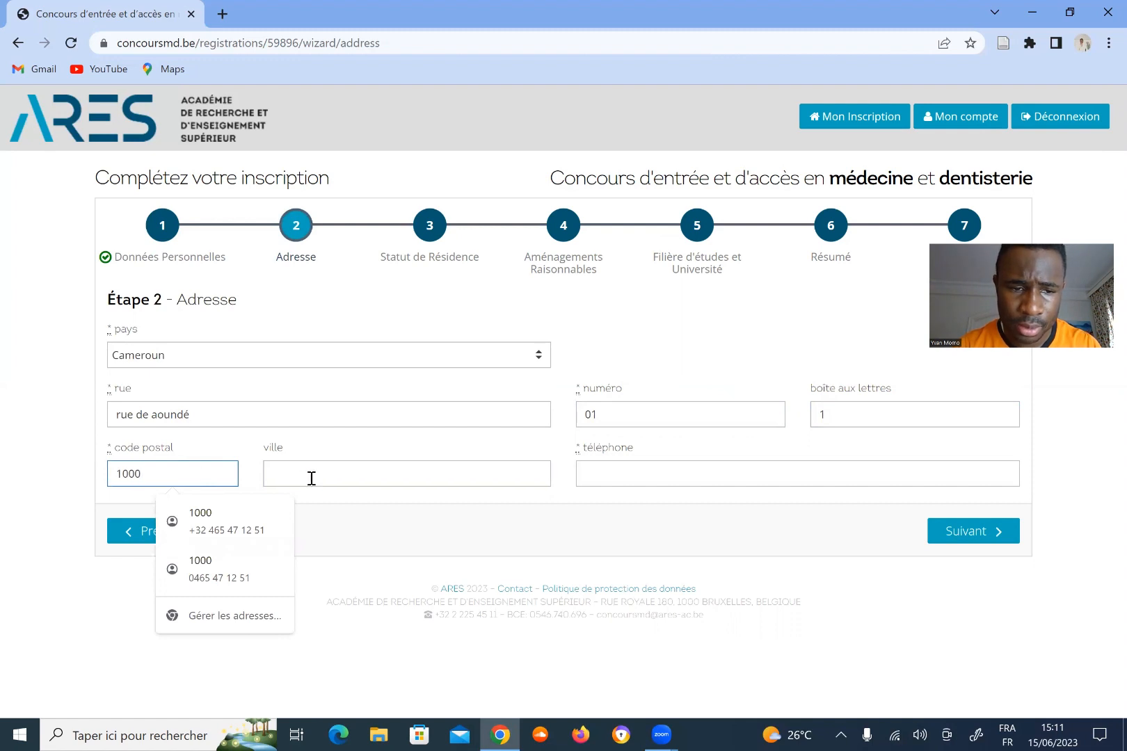
pyautogui.click(311, 478)
pyautogui.write('YAOUNDE')
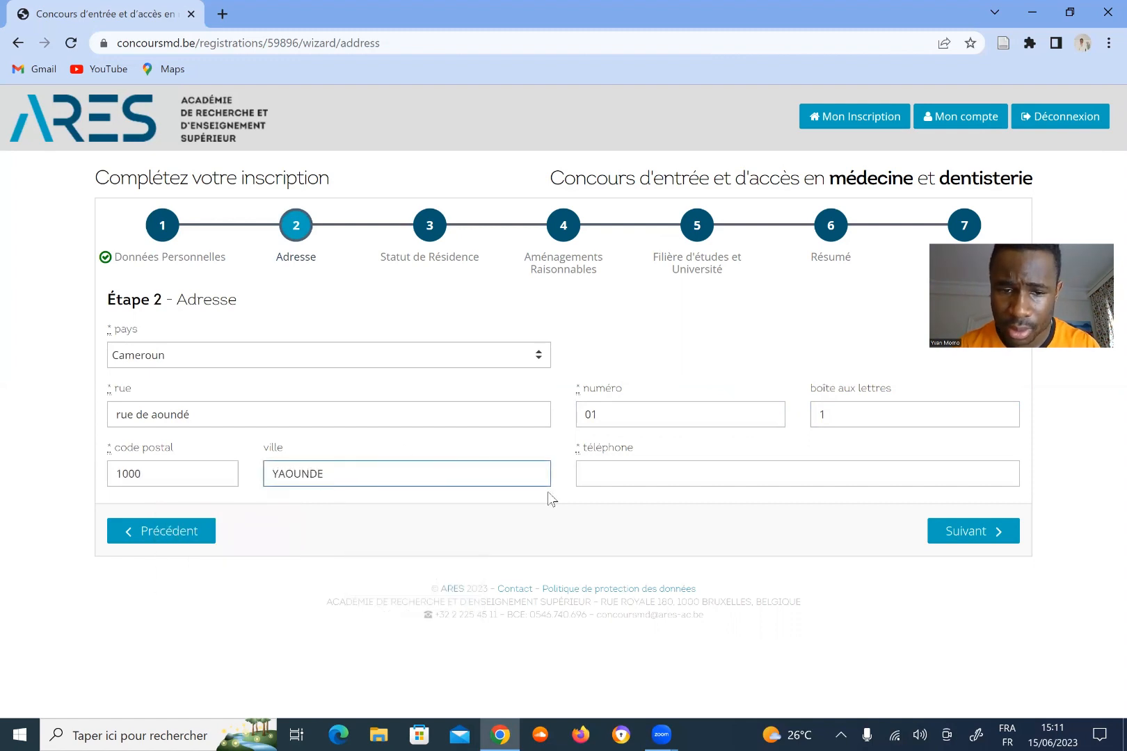
pyautogui.click(601, 477)
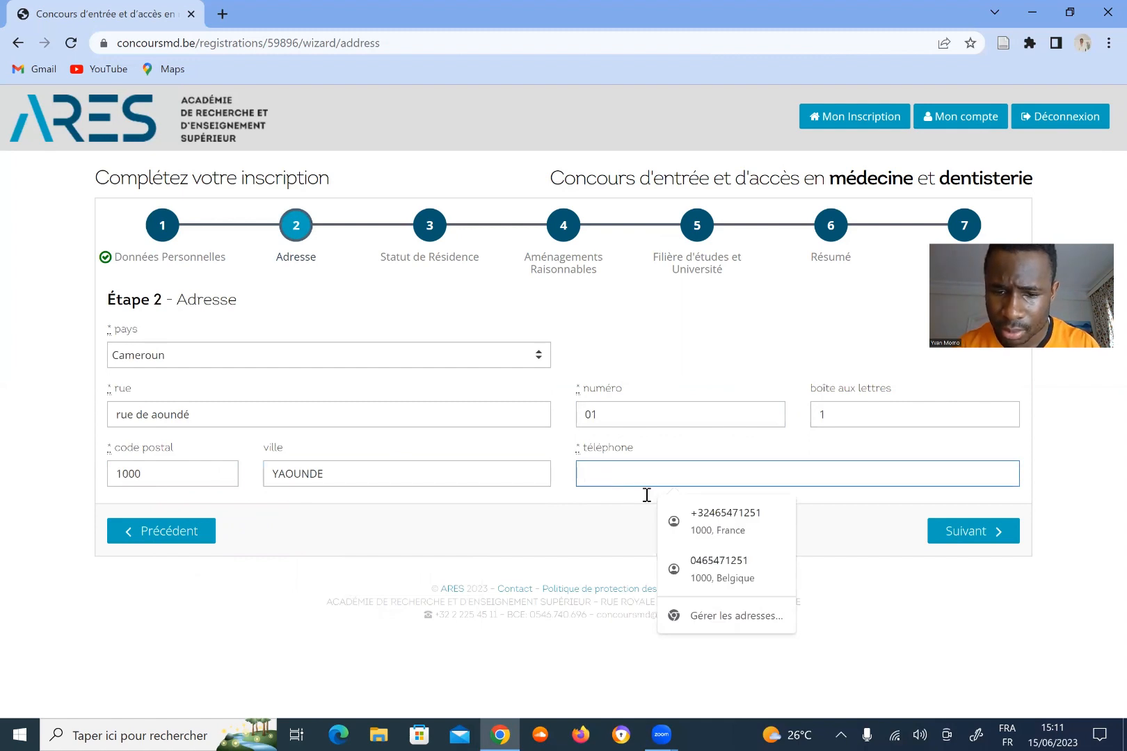
pyautogui.click(723, 573)
pyautogui.click(974, 539)
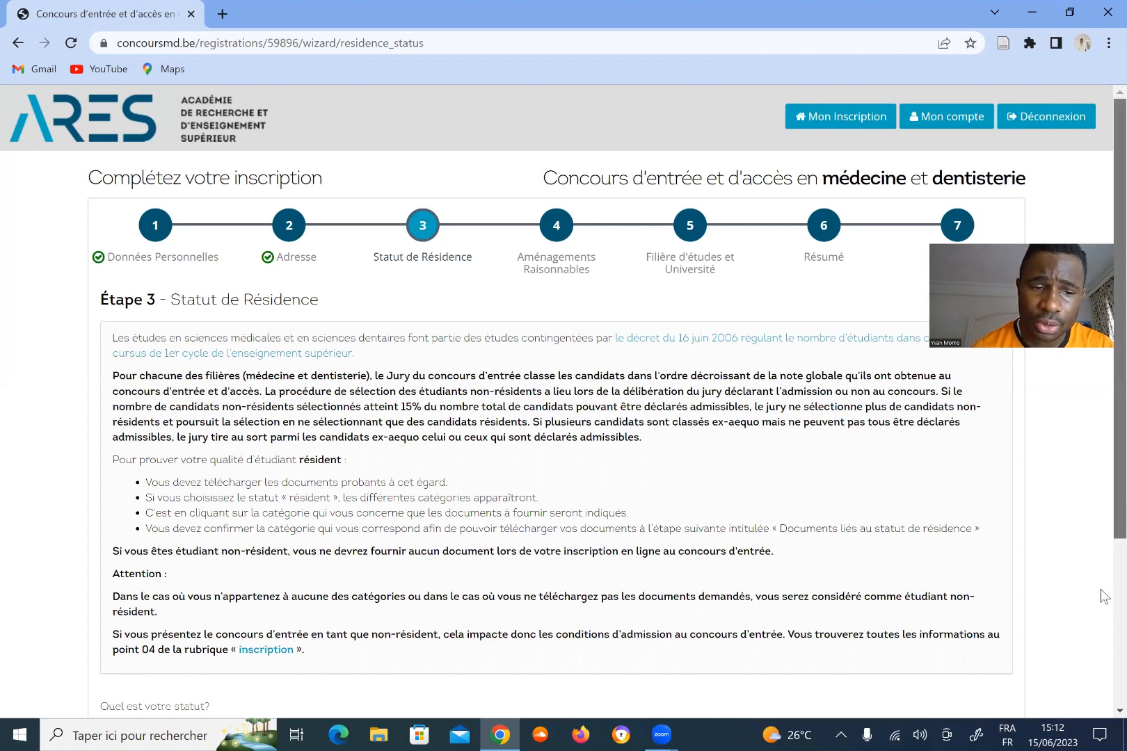
# Select the non-résident option on Étape 3 and continue to Étape 4.
pyautogui.scroll(-1, 1105, 597)
pyautogui.scroll(-2, 109, 518)
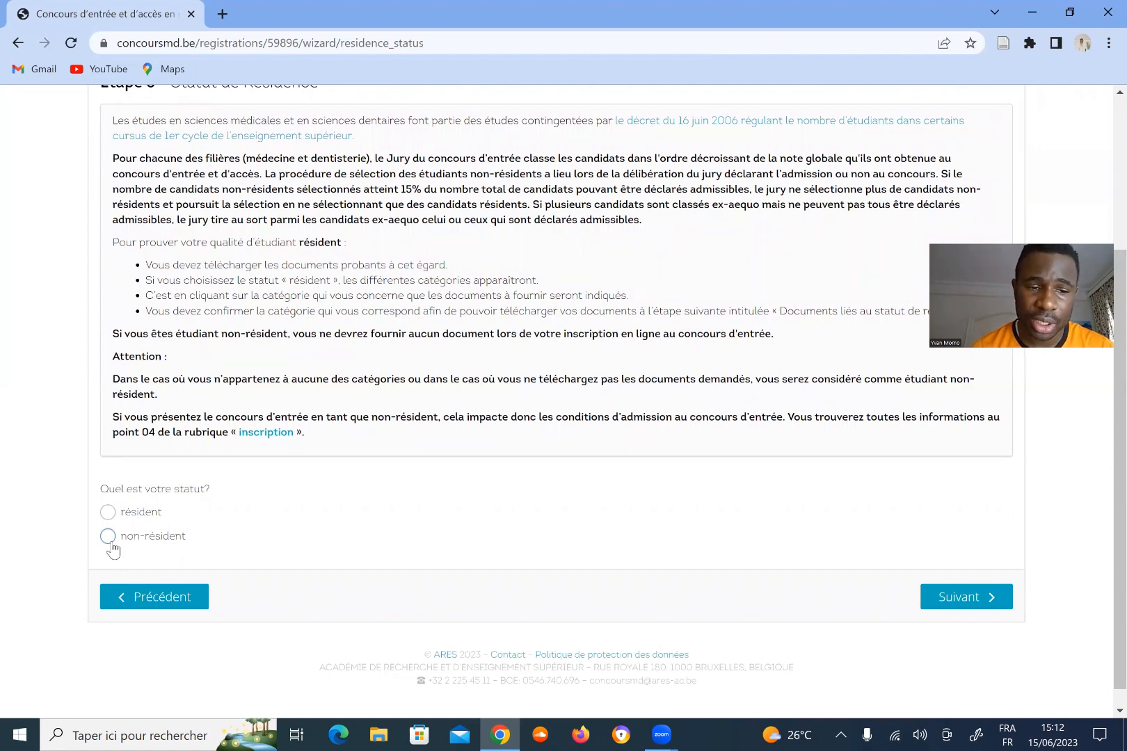
pyautogui.click(108, 536)
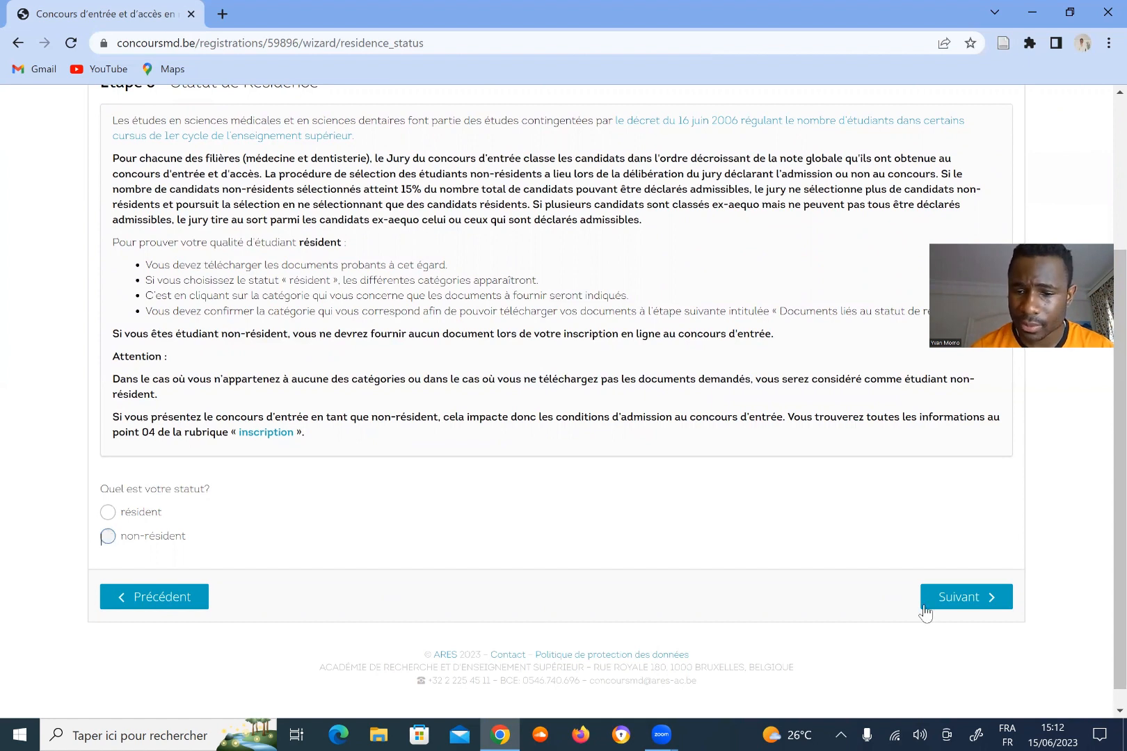
pyautogui.click(945, 612)
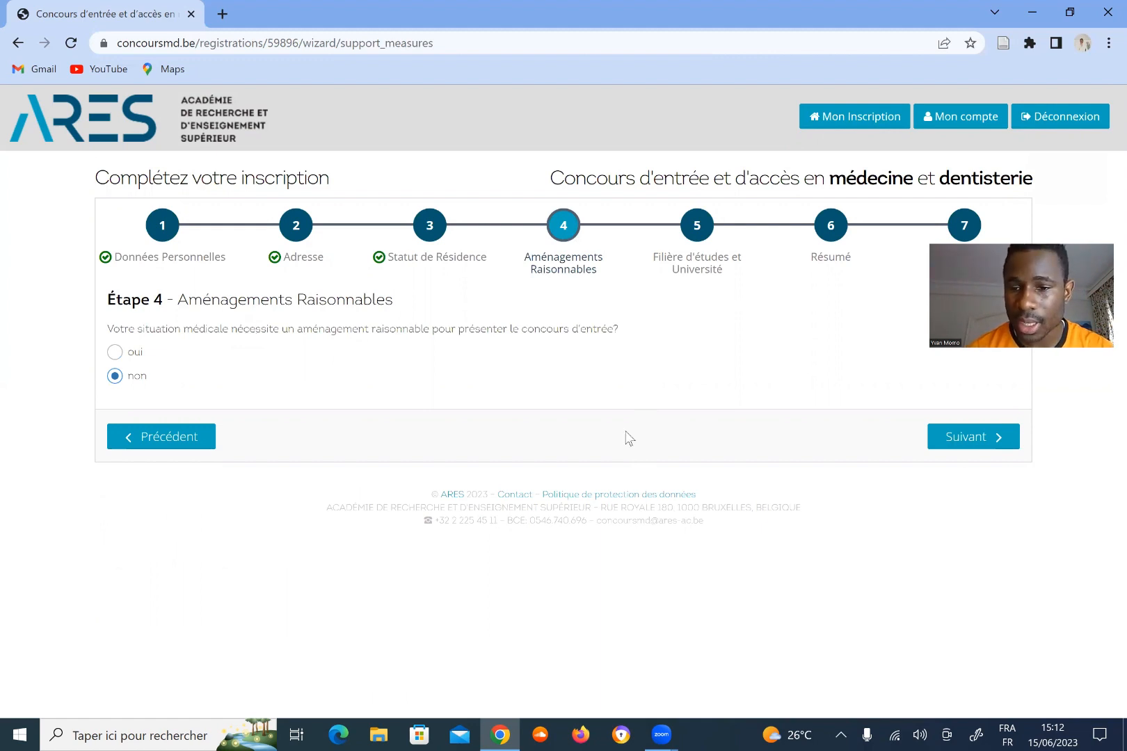
# Keep reasonable accommodations answered 'non' and continue to Étape 5.
pyautogui.click(963, 441)
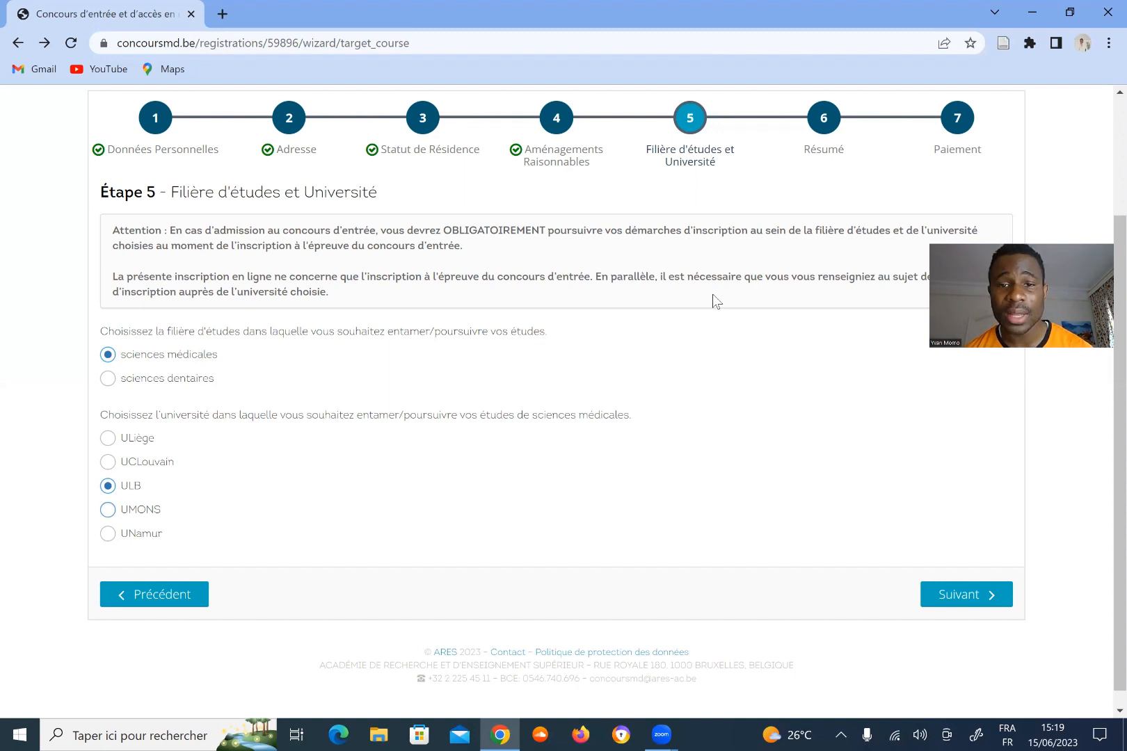
# Submit sciences médicales at ULB and reach the Étape 6 summary page.
pyautogui.click(951, 597)
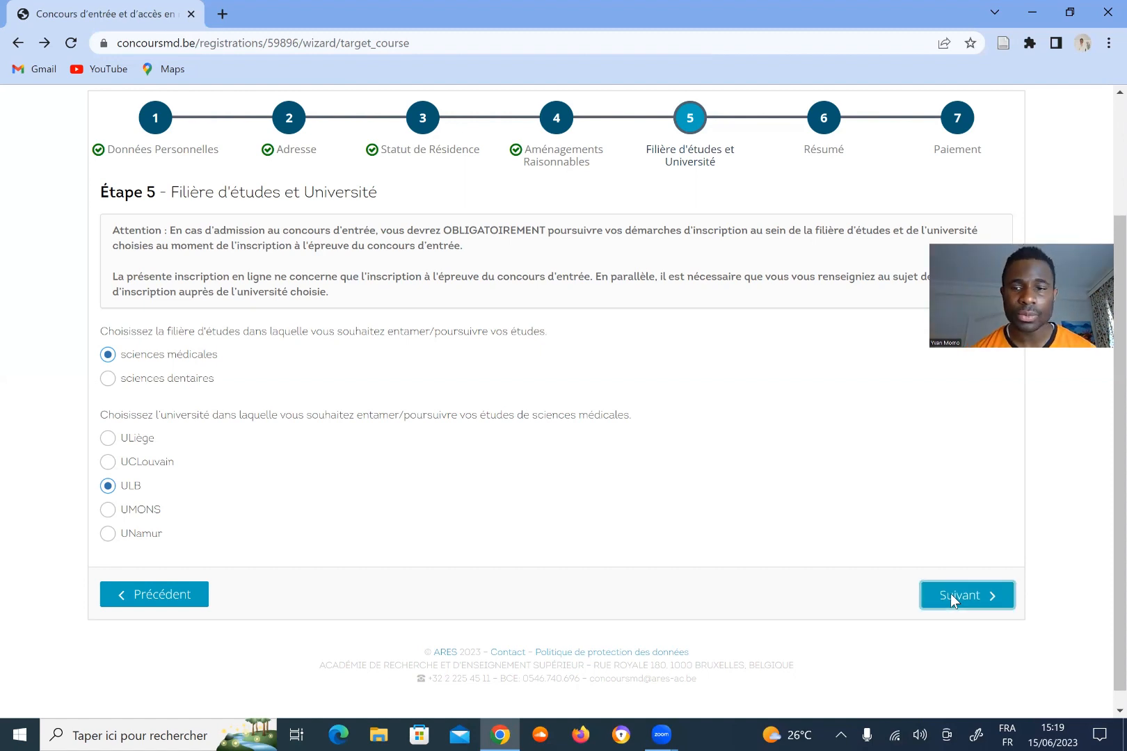
pyautogui.click(950, 596)
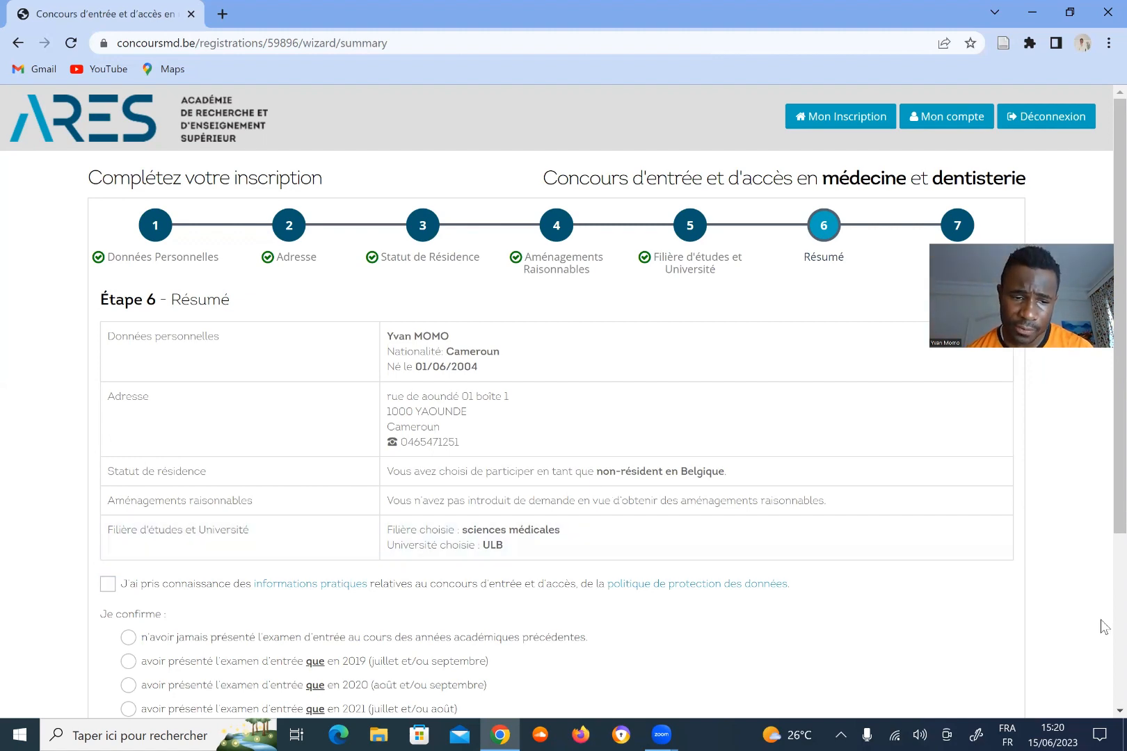
# Scroll down the Résumé page to review the registration summary.
pyautogui.scroll(-2, 300, 684)
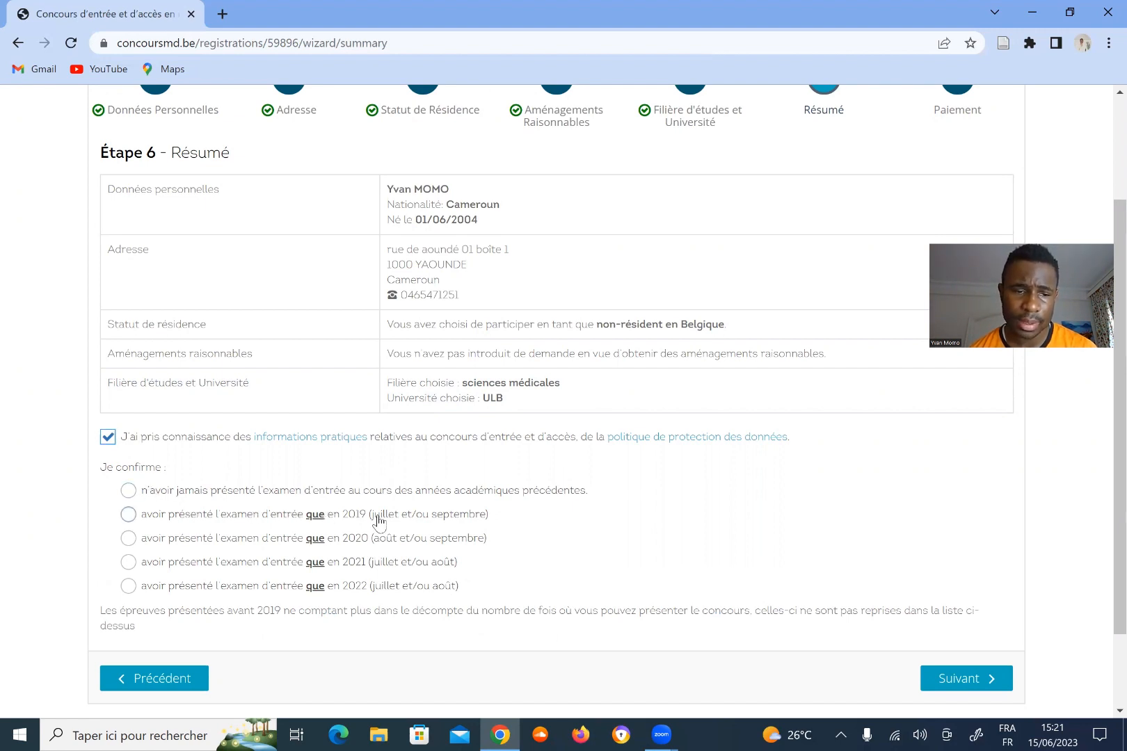
# Declare never having taken the entrance exam before and proceed to payment.
pyautogui.click(128, 491)
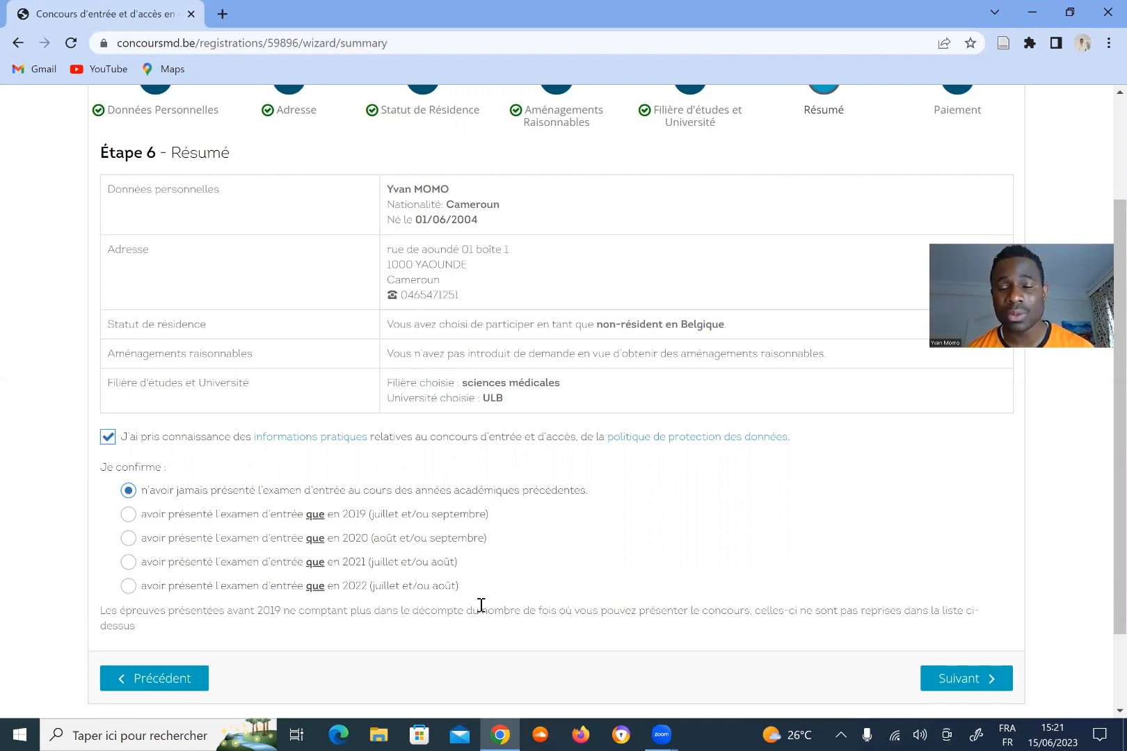
pyautogui.click(952, 687)
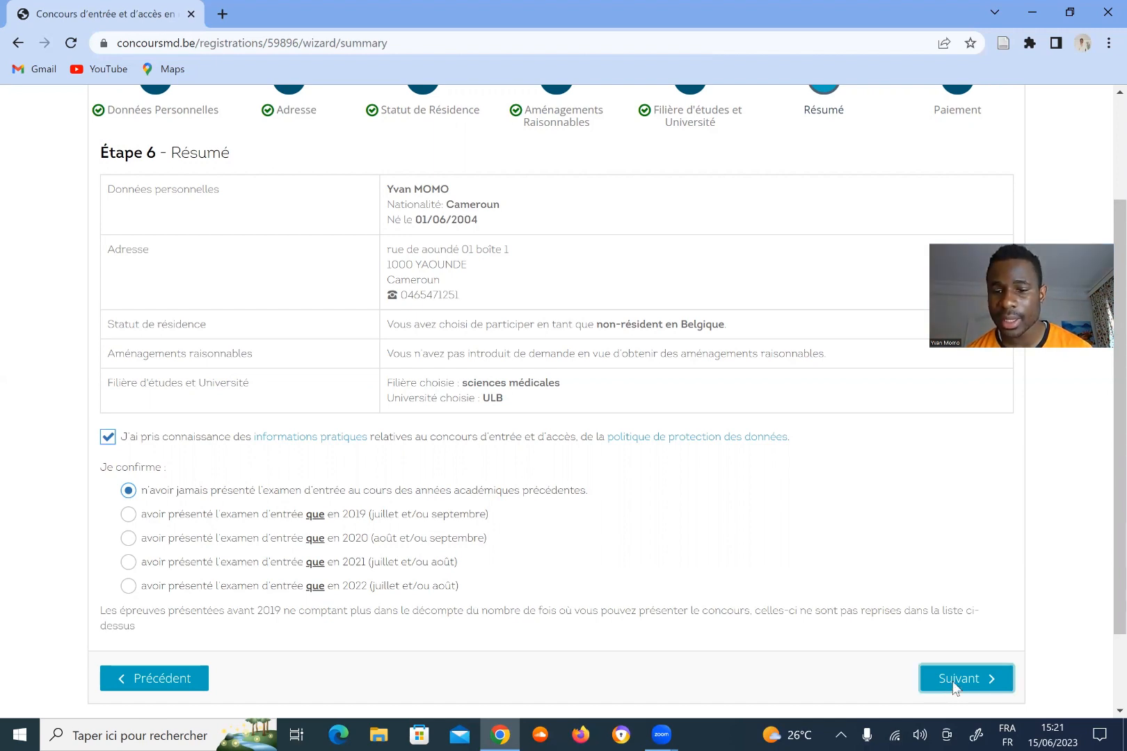